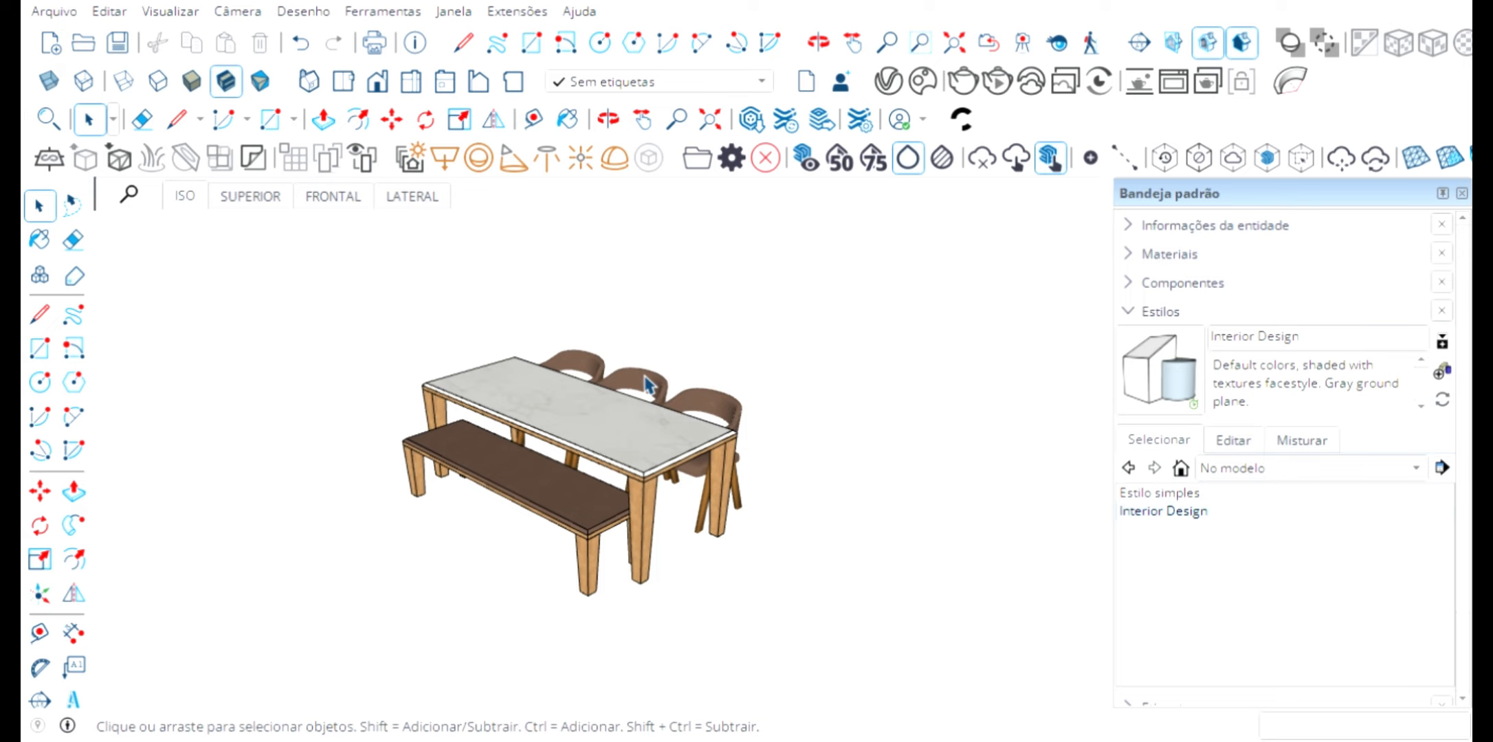
Apply the Estilo simples style and compare its sky and background with the Interior Design style from several angles, ending on Estilo simples
{"action": "left_click", "coordinate": [1128, 495]}
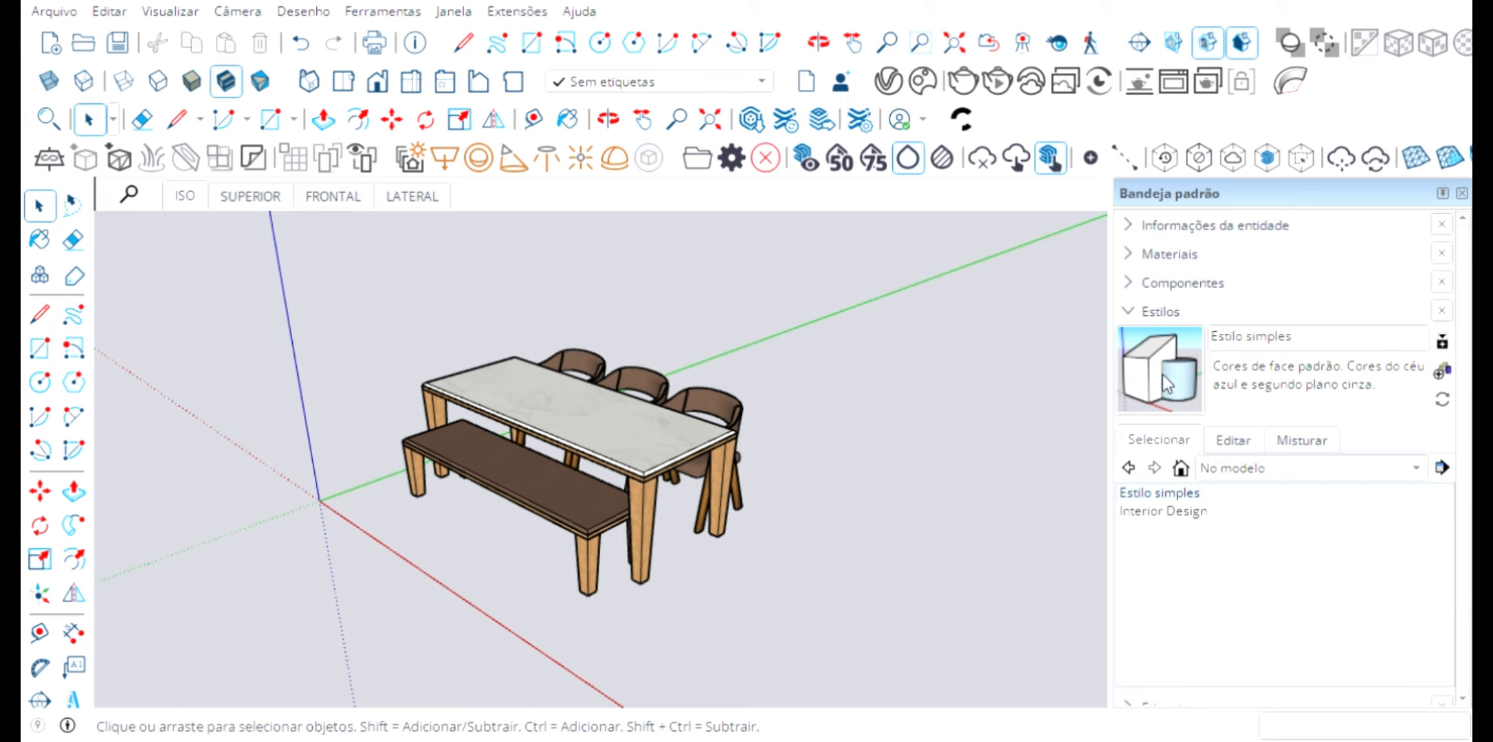
{"action": "left_click", "coordinate": [1161, 315]}
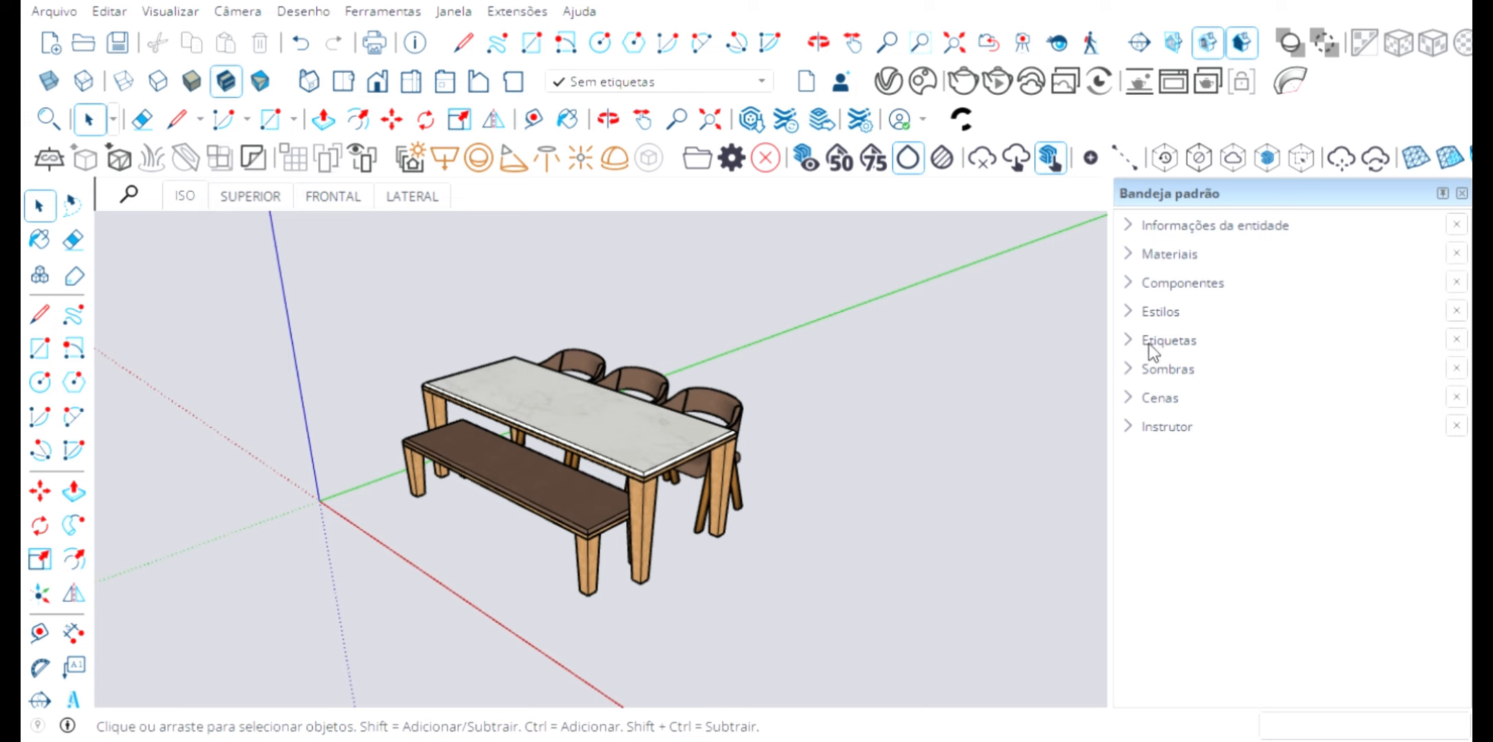
{"action": "left_click", "coordinate": [1162, 313]}
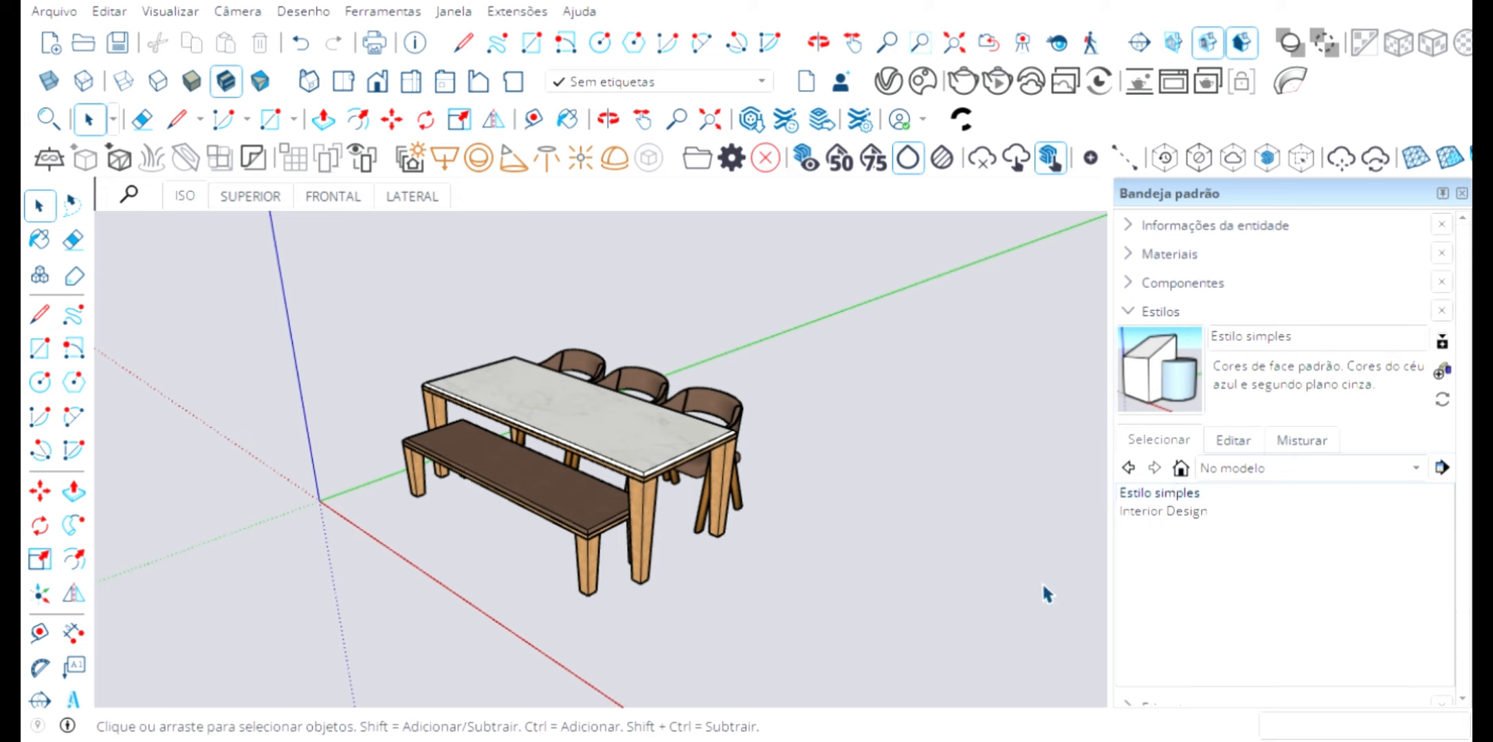
{"action": "middle_click_drag", "start_coordinate": [787, 550], "coordinate": [892, 493]}
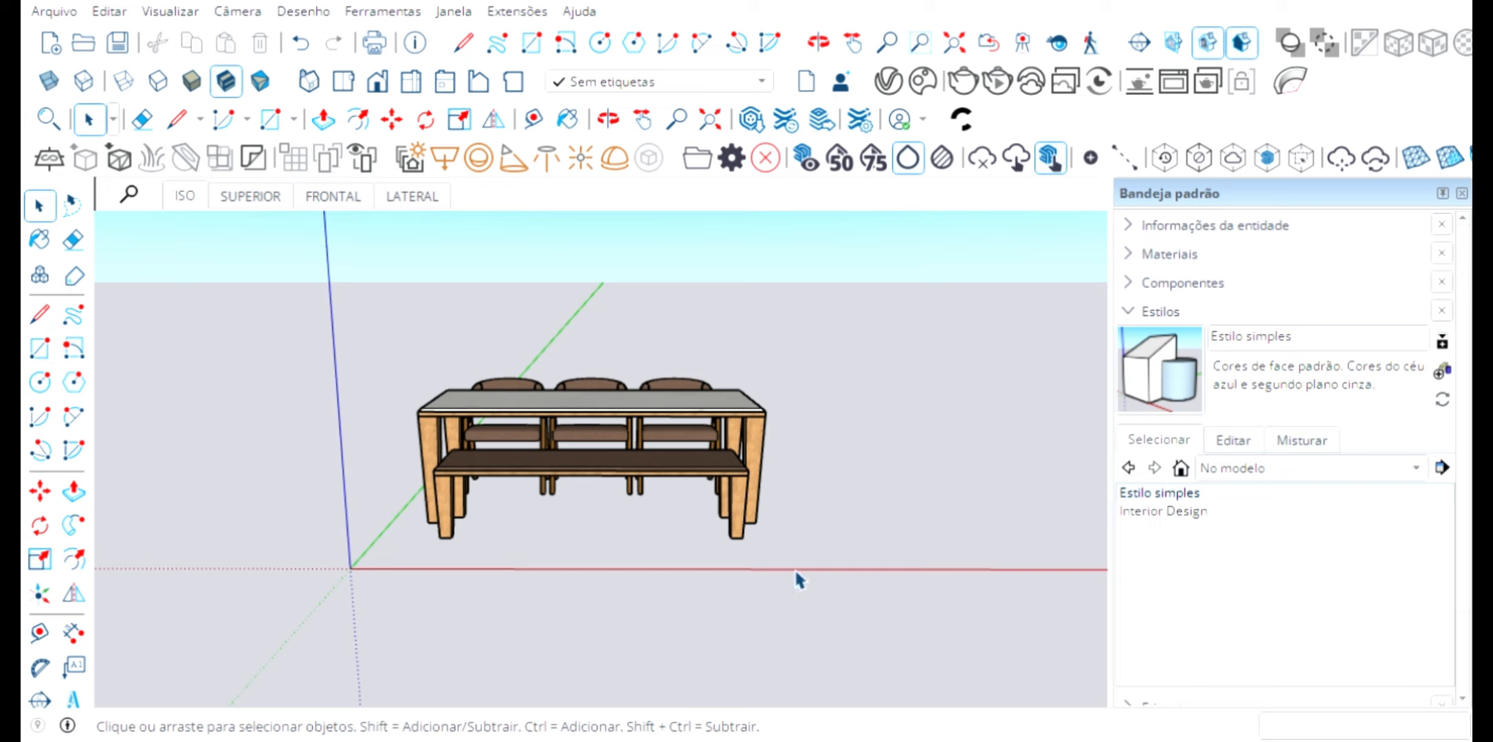
{"action": "middle_click_drag", "start_coordinate": [915, 531], "coordinate": [605, 357]}
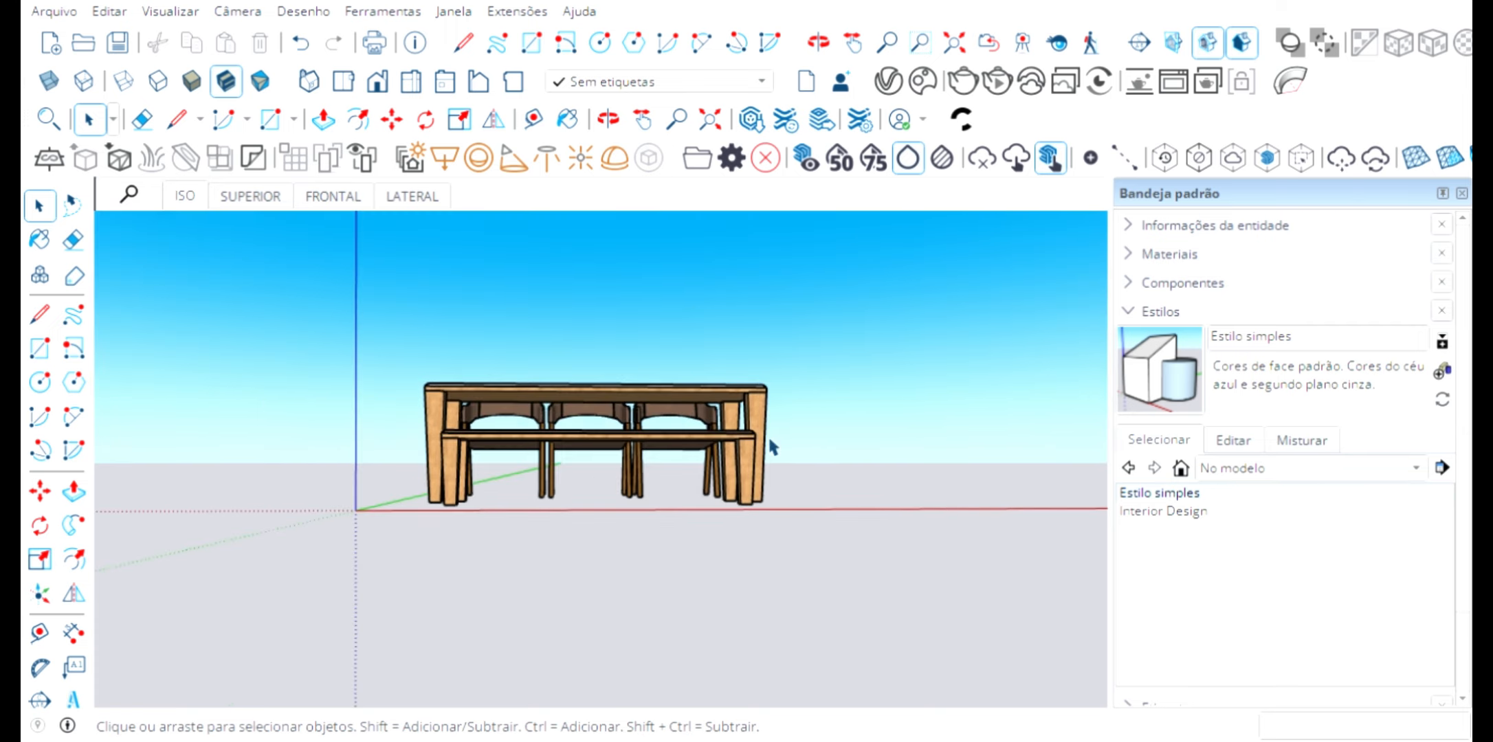
{"action": "middle_click_drag", "start_coordinate": [632, 371], "coordinate": [467, 510]}
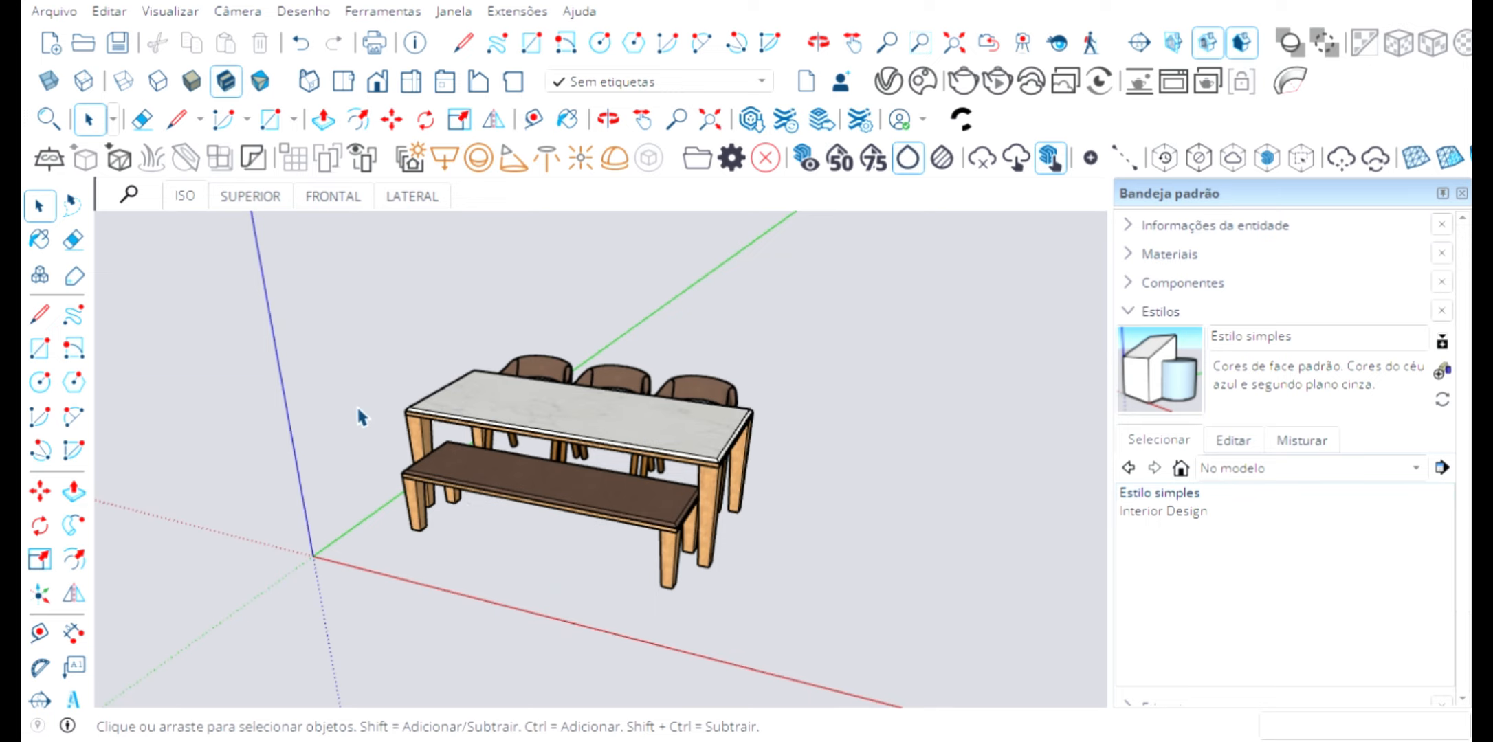
{"action": "left_click", "coordinate": [1131, 515]}
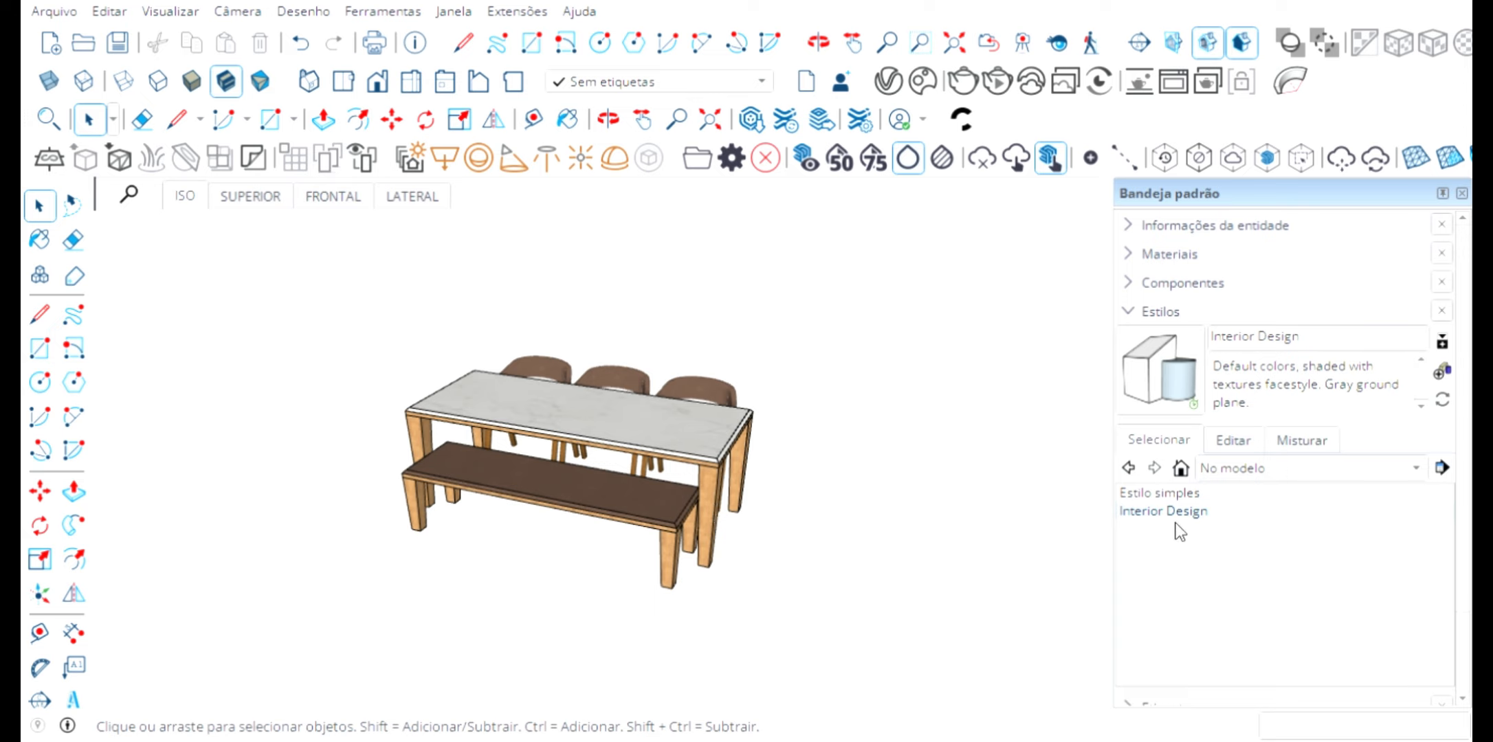
{"action": "left_click", "coordinate": [1174, 494]}
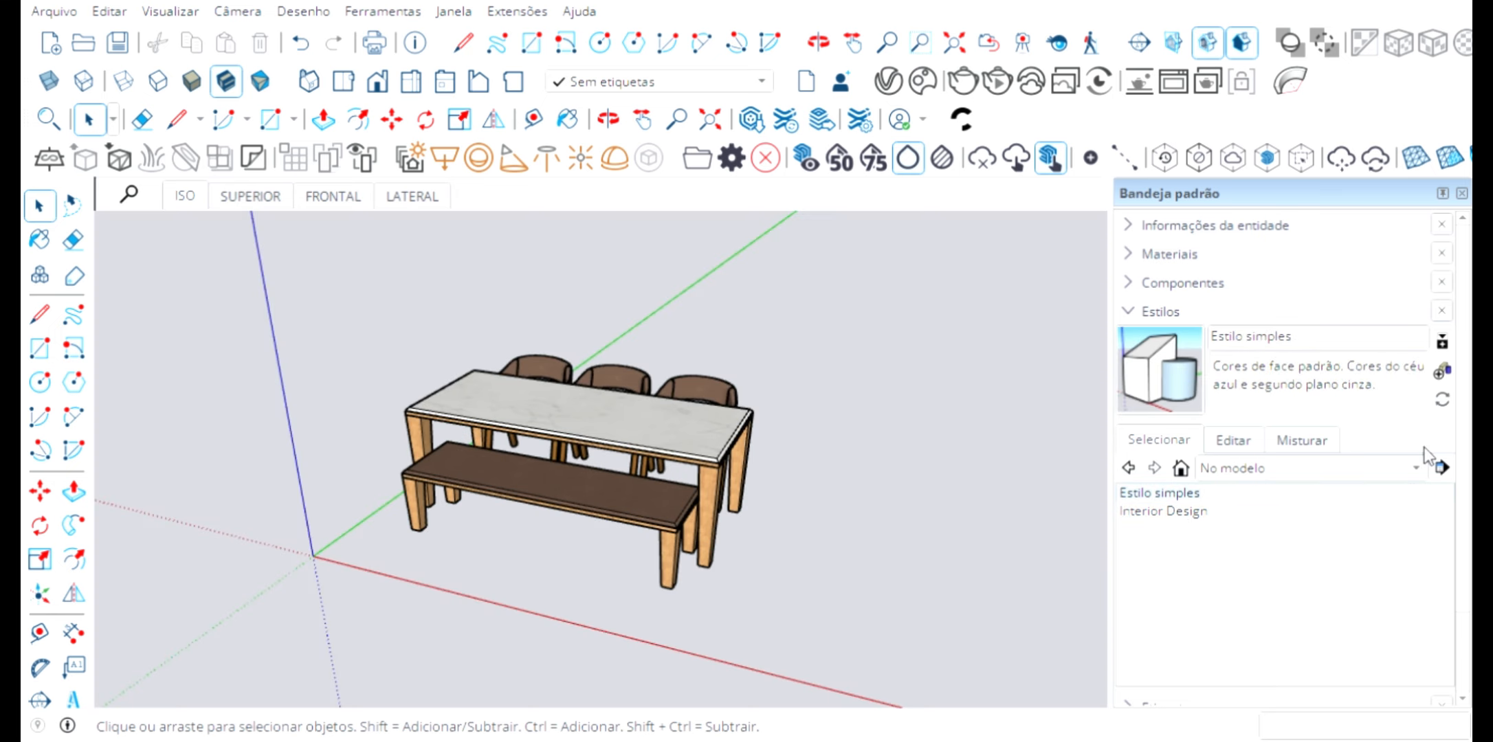
{"action": "left_click", "coordinate": [1233, 440]}
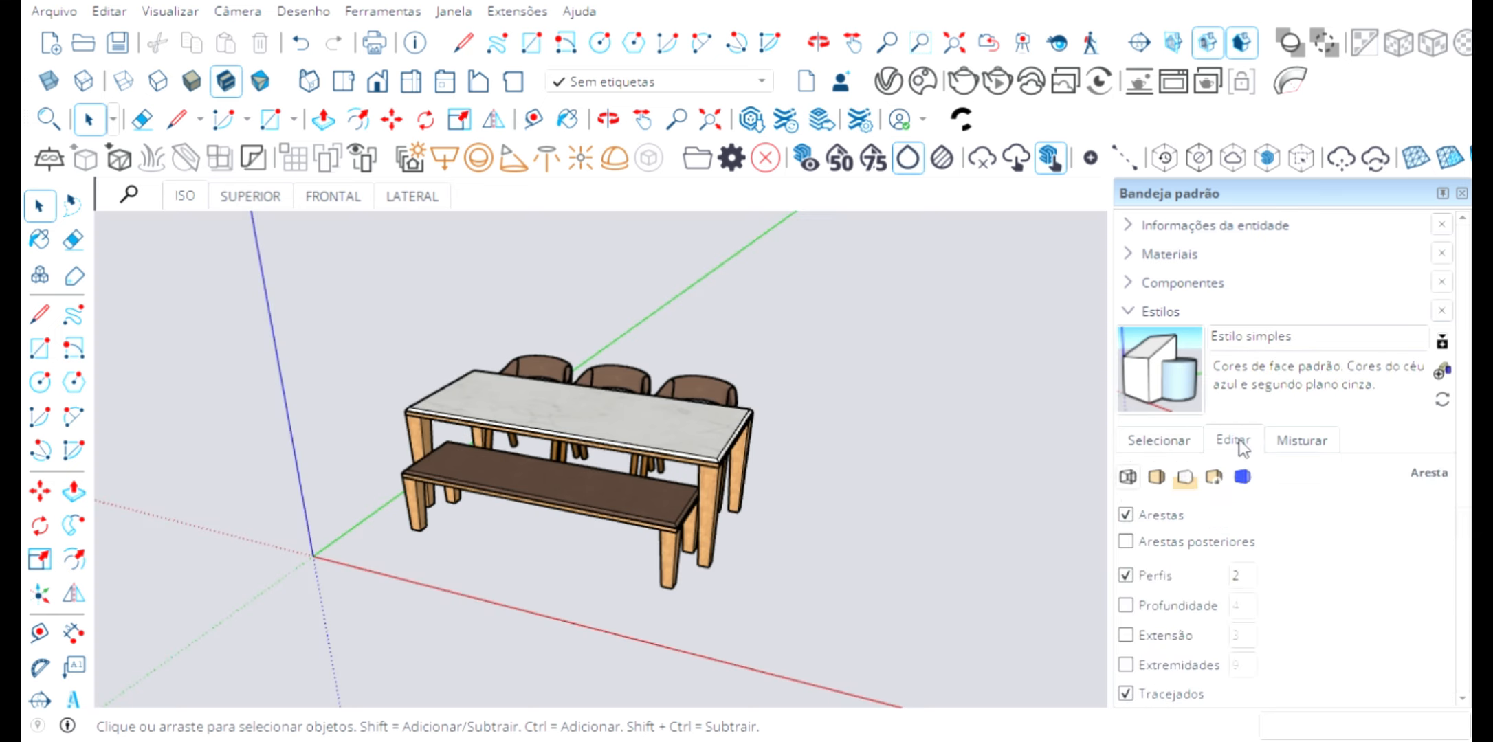
{"action": "left_click", "coordinate": [1160, 440]}
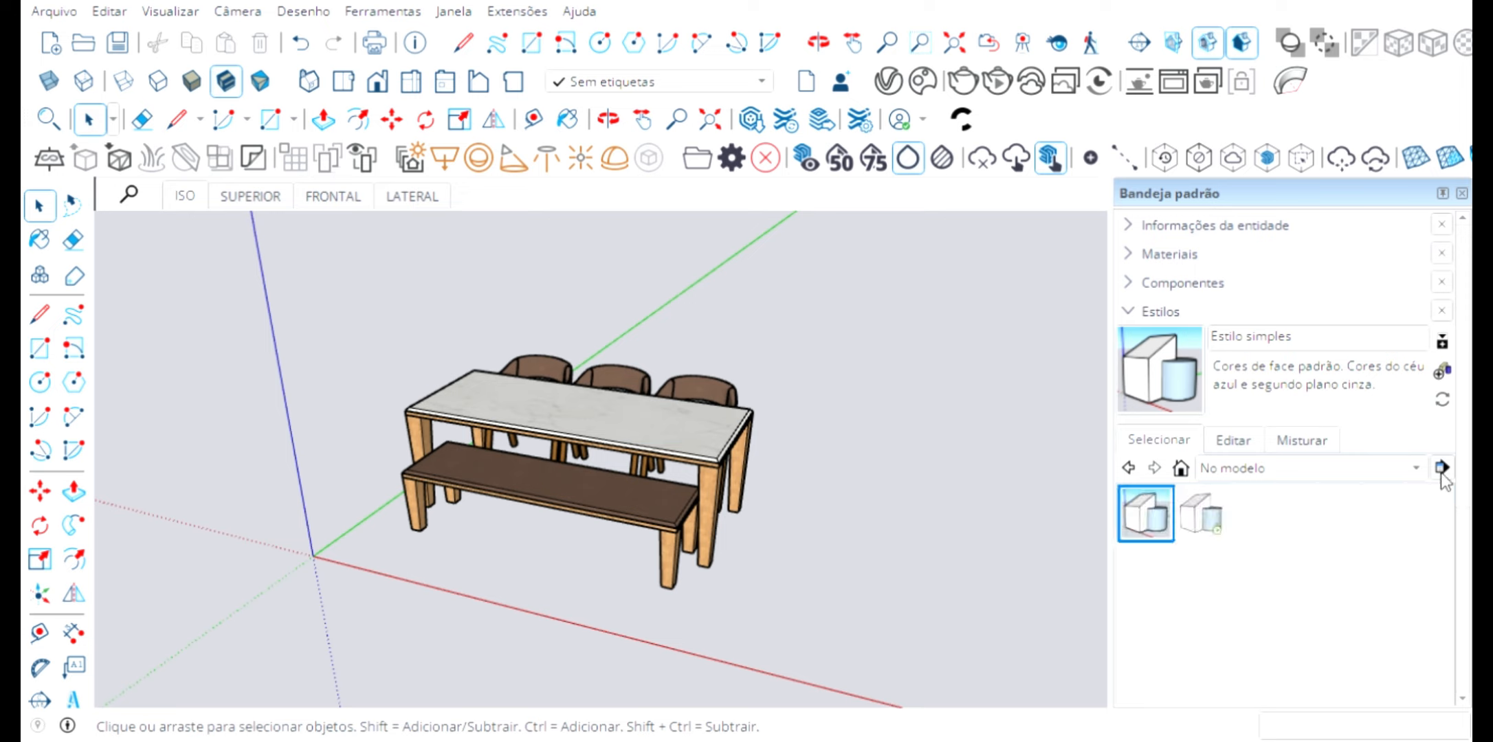
{"action": "left_click", "coordinate": [1271, 682]}
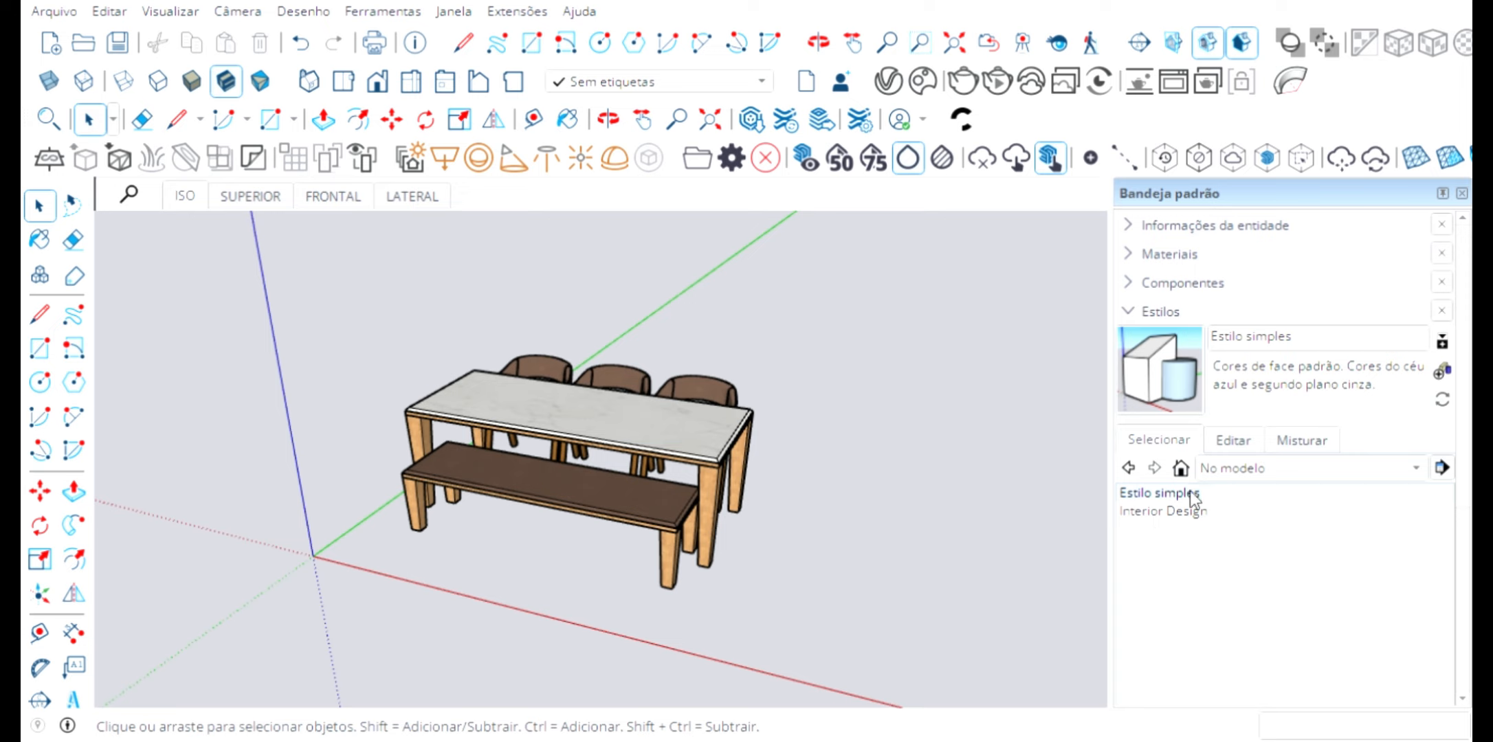
Turn off profiles in the edge settings of the Estilo simples style
{"action": "left_click", "coordinate": [1231, 440]}
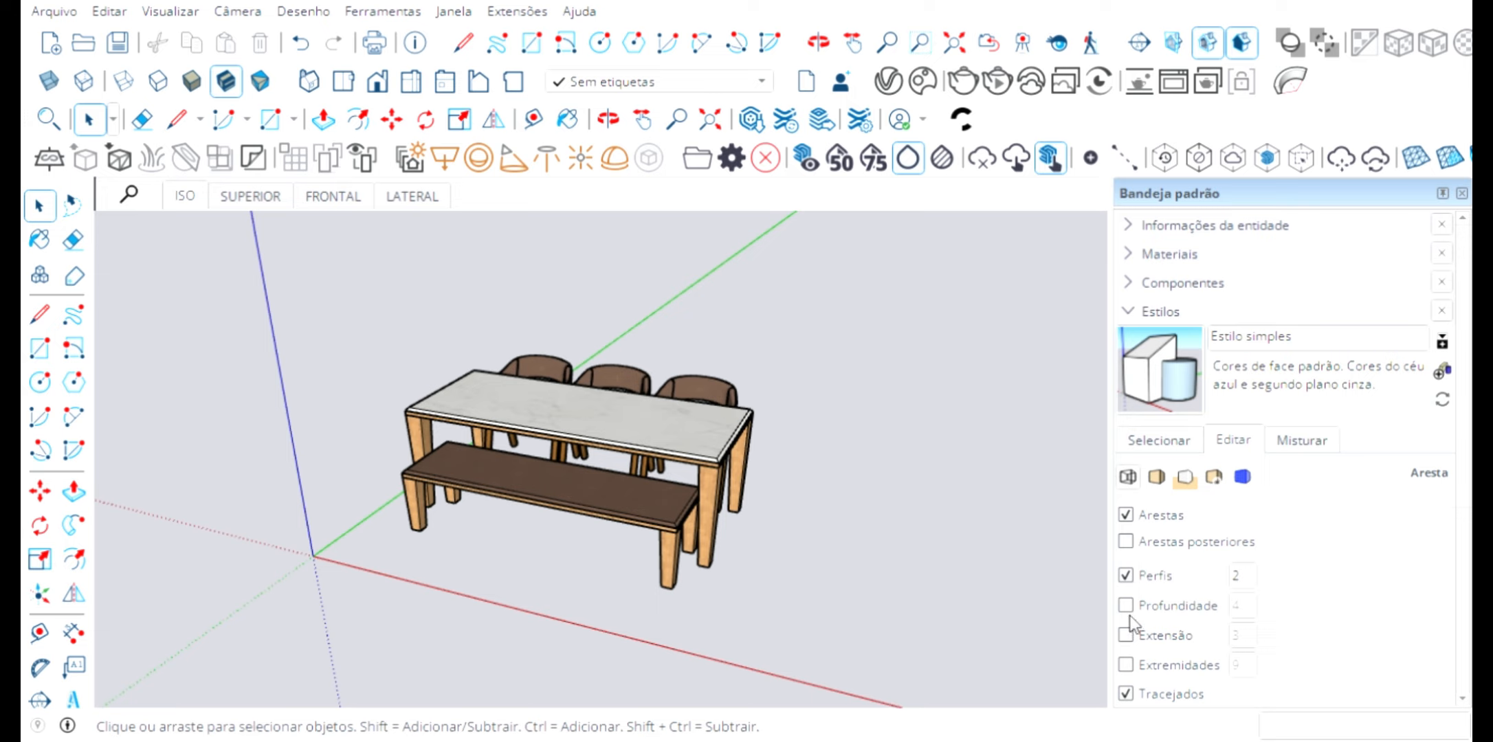
{"action": "left_click", "coordinate": [1126, 576]}
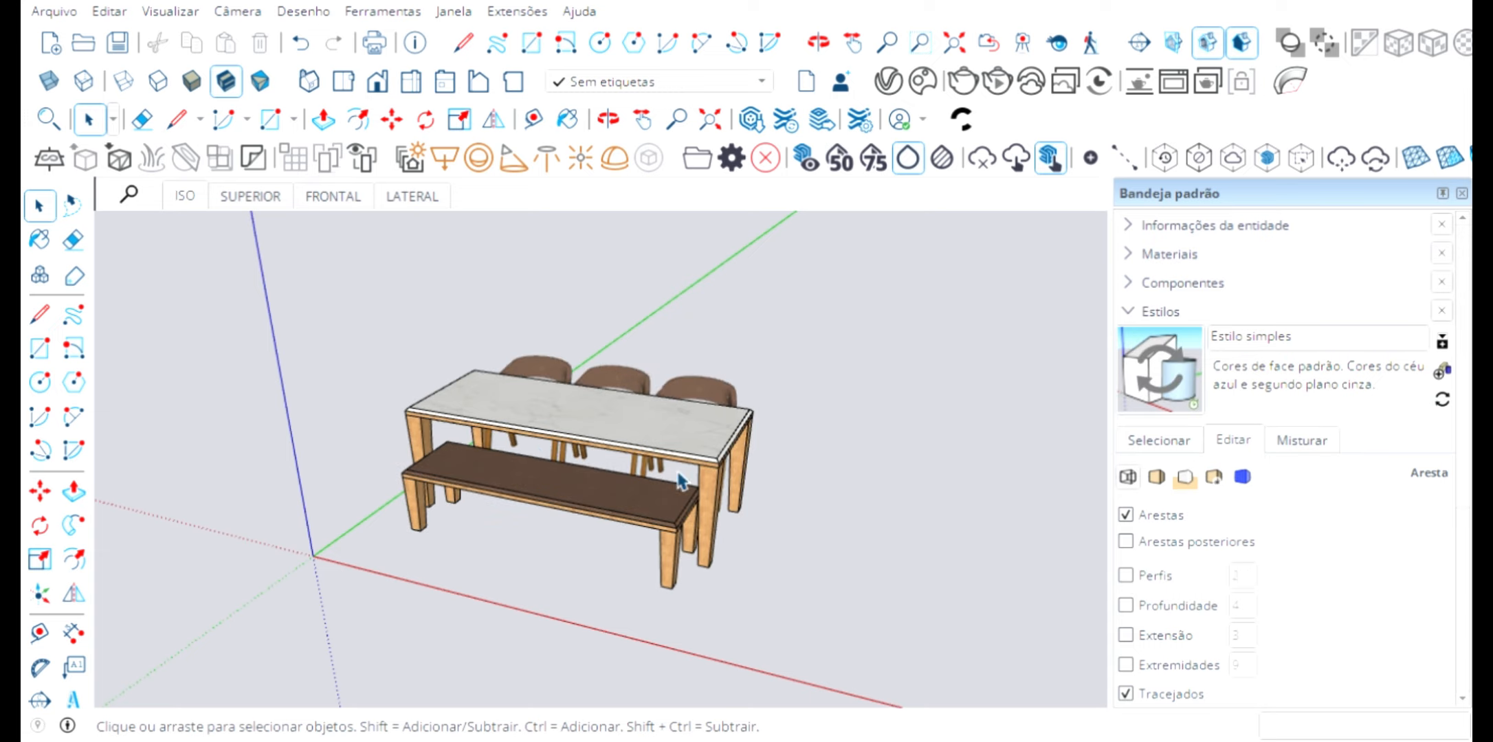
{"action": "middle_click_drag", "start_coordinate": [677, 477], "coordinate": [585, 533]}
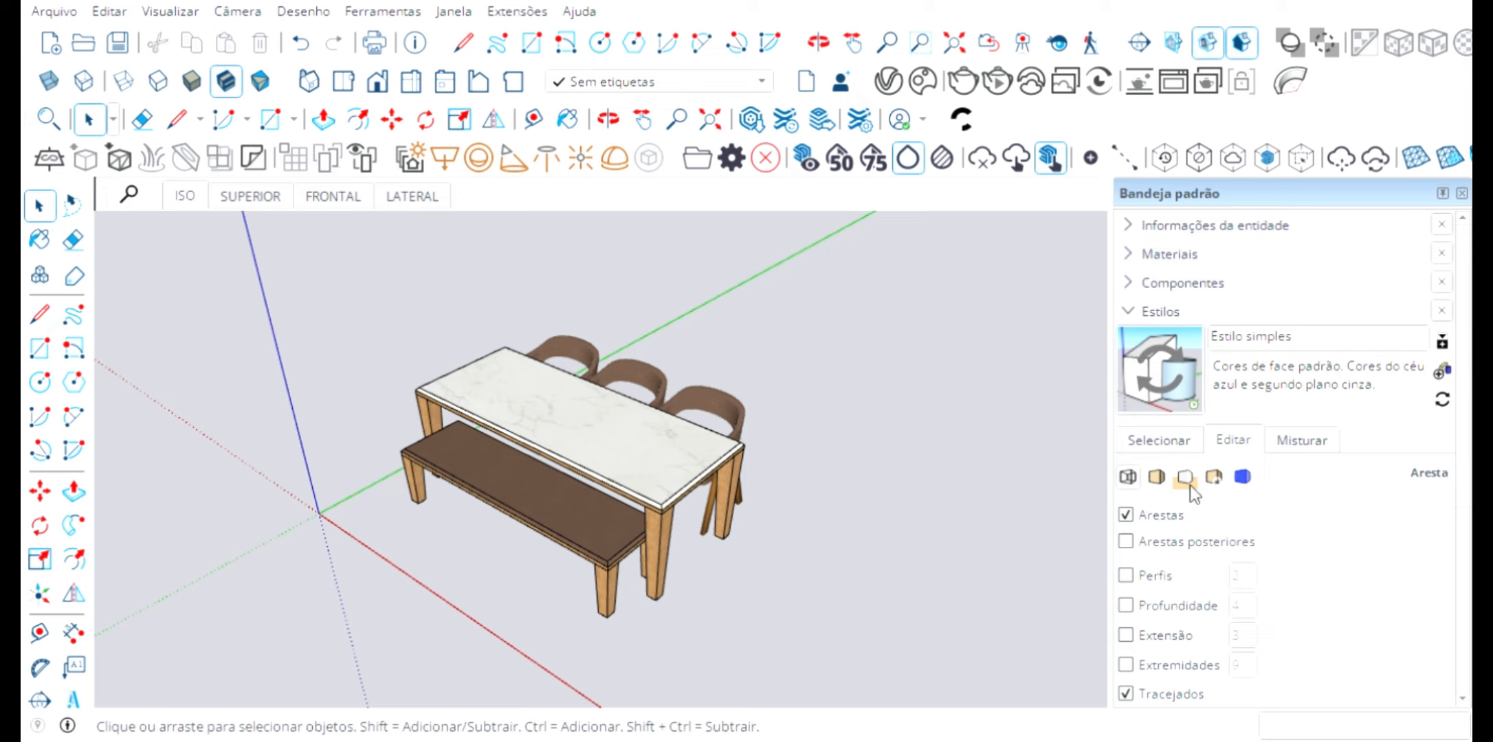
Set the Estilo simples style's background colour to white and disable its sky
{"action": "left_click", "coordinate": [1166, 482]}
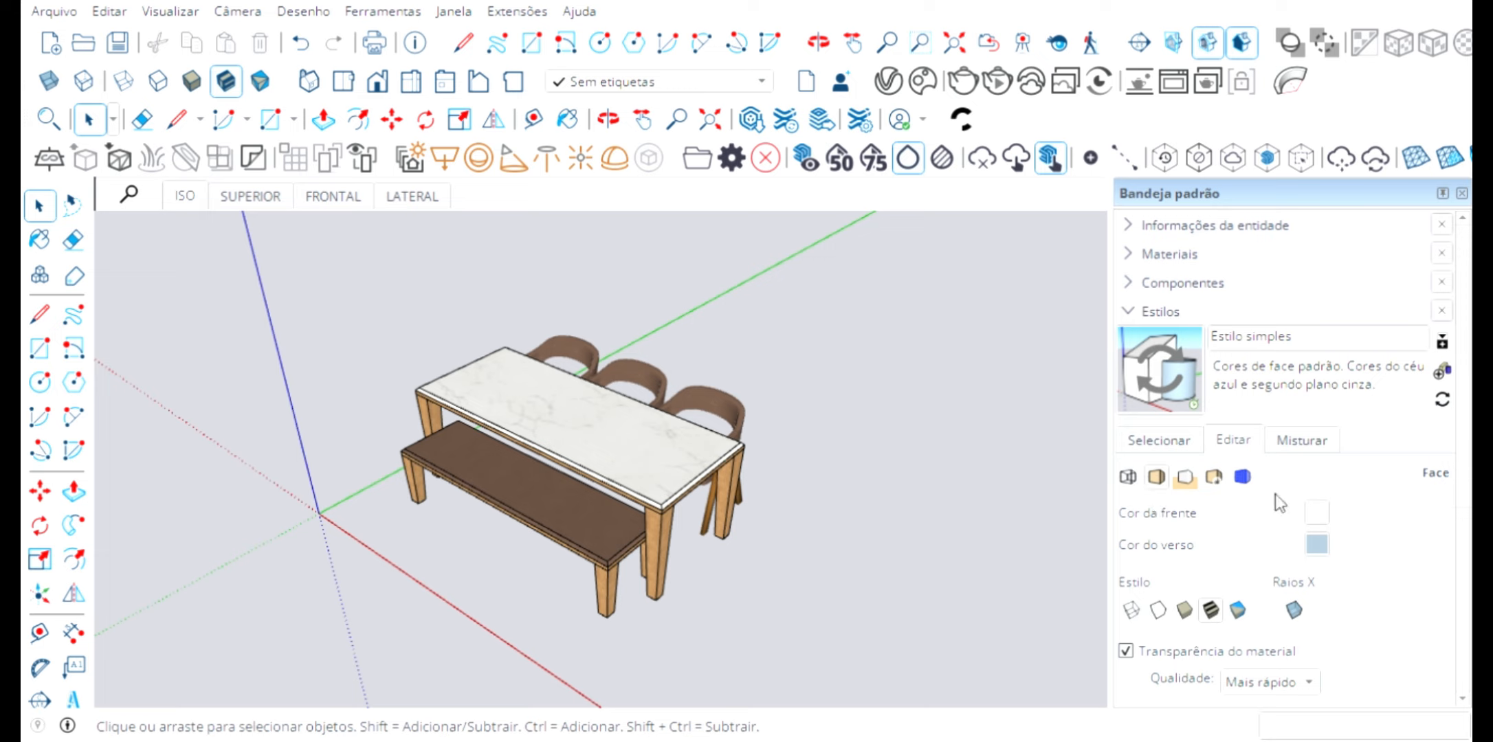
{"action": "left_click", "coordinate": [1184, 477]}
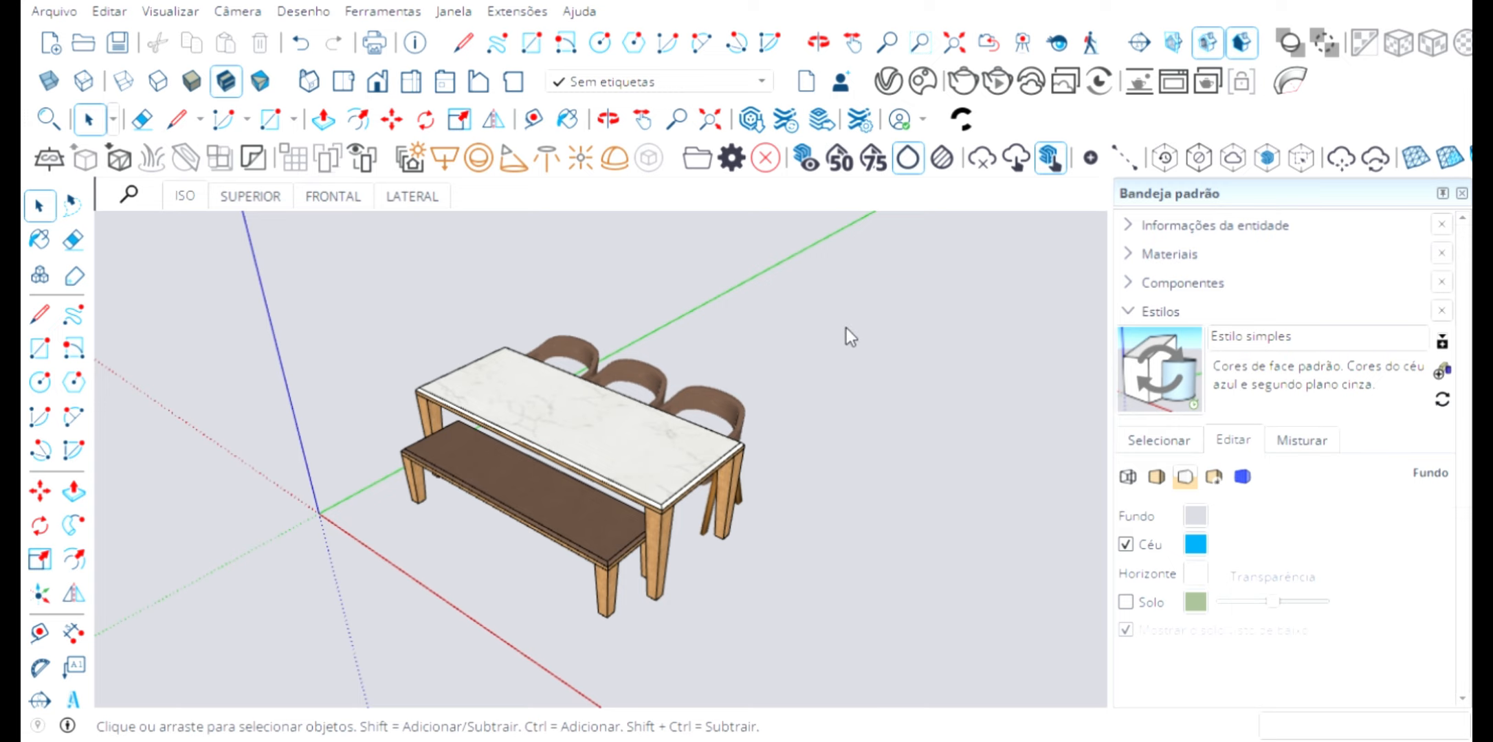
{"action": "left_click", "coordinate": [789, 463]}
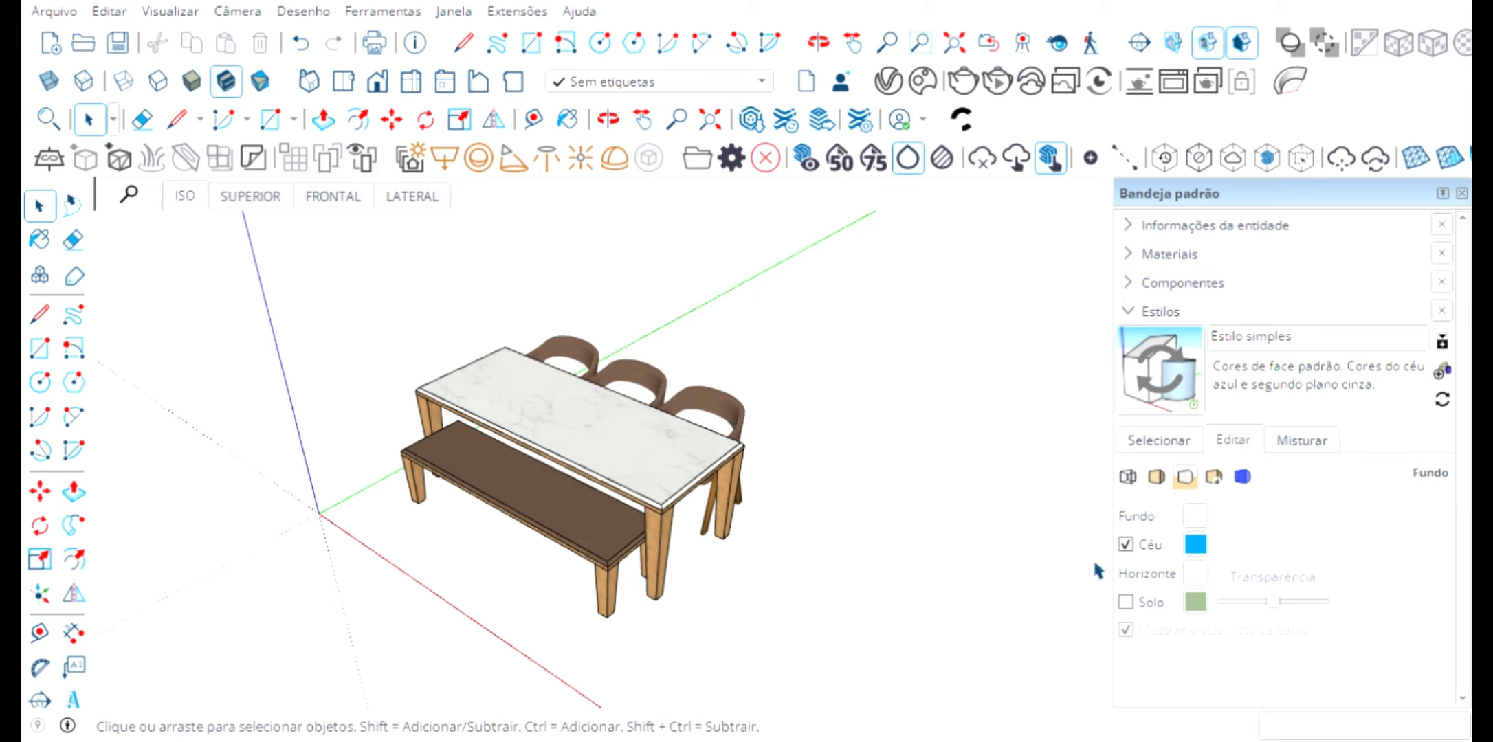
{"action": "middle_click_drag", "start_coordinate": [1097, 568], "coordinate": [1008, 410]}
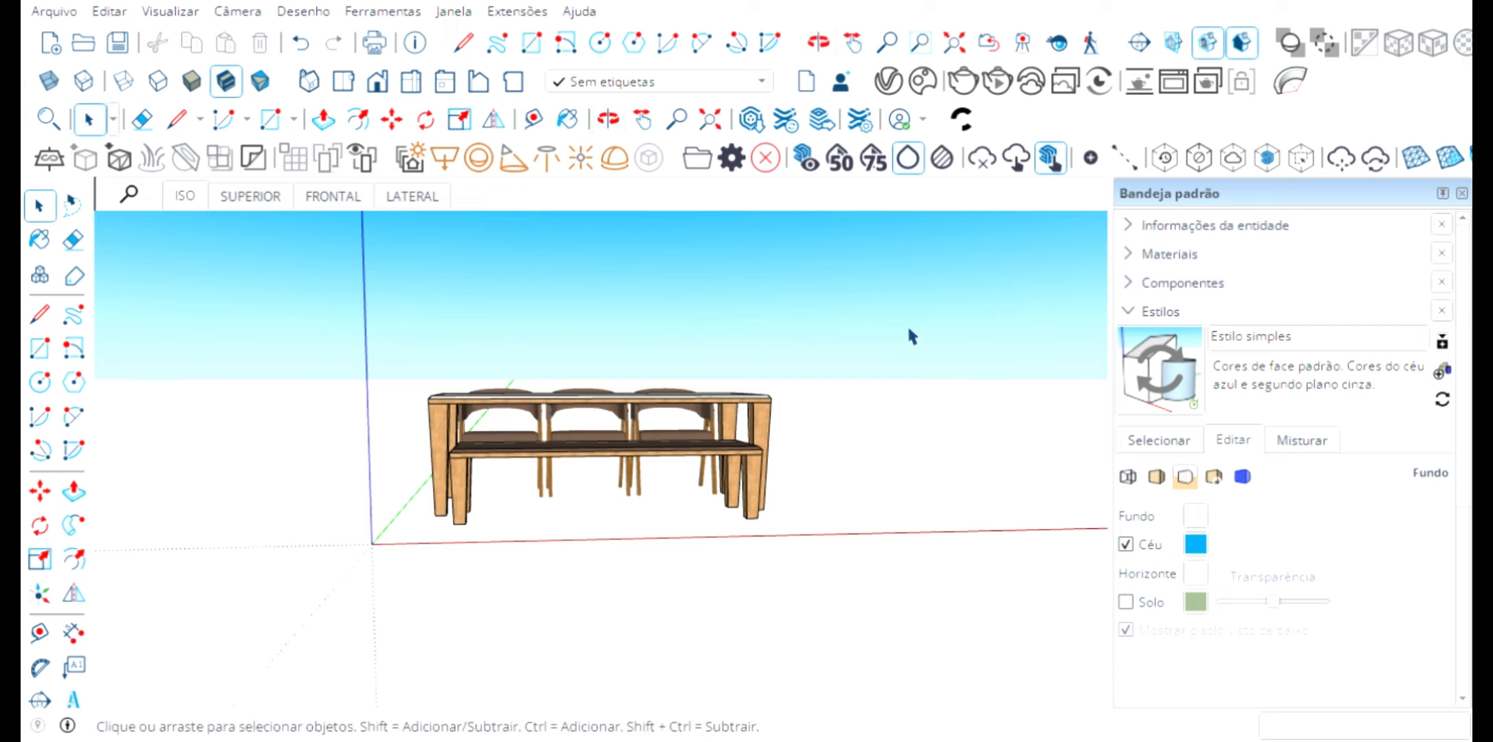
{"action": "middle_click_drag", "start_coordinate": [910, 333], "coordinate": [691, 407]}
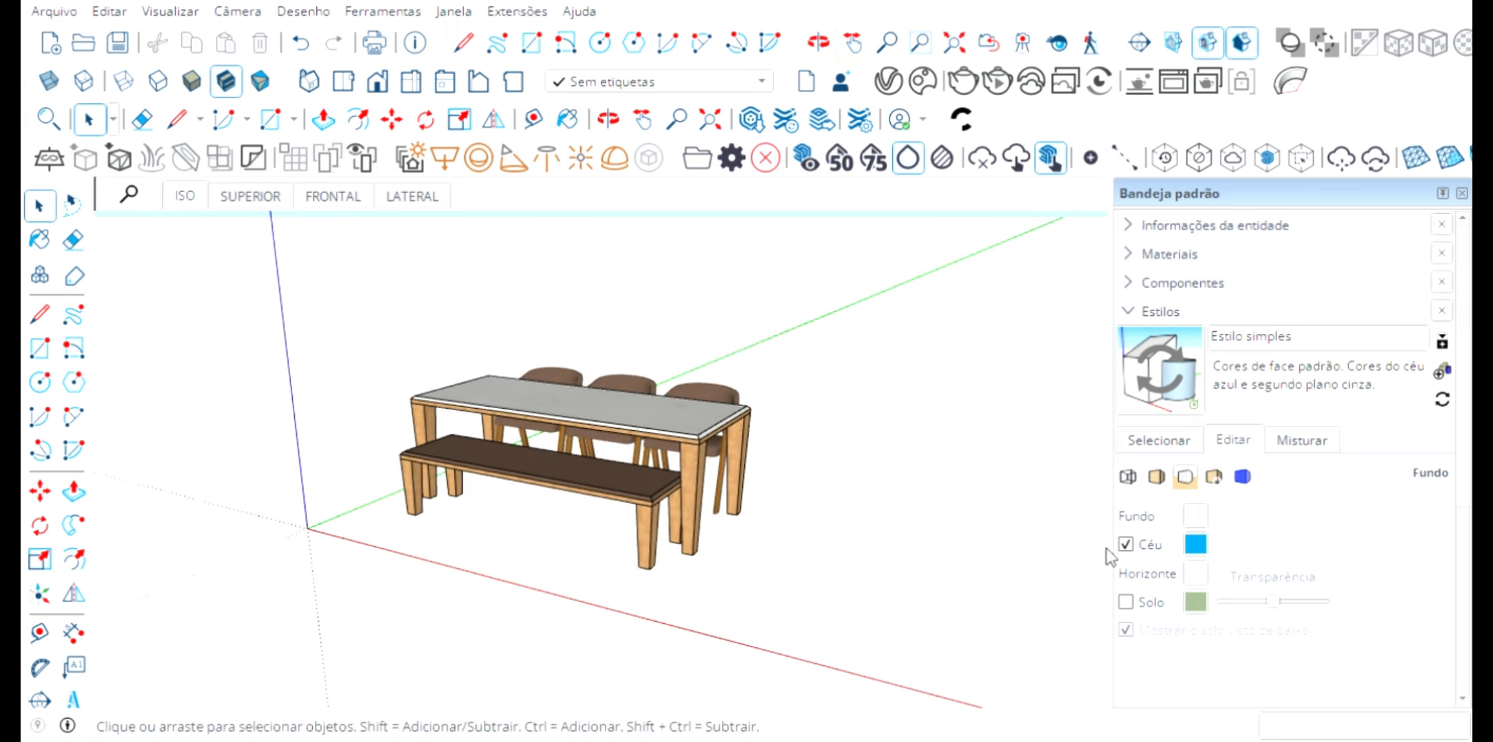
{"action": "left_click", "coordinate": [1126, 545]}
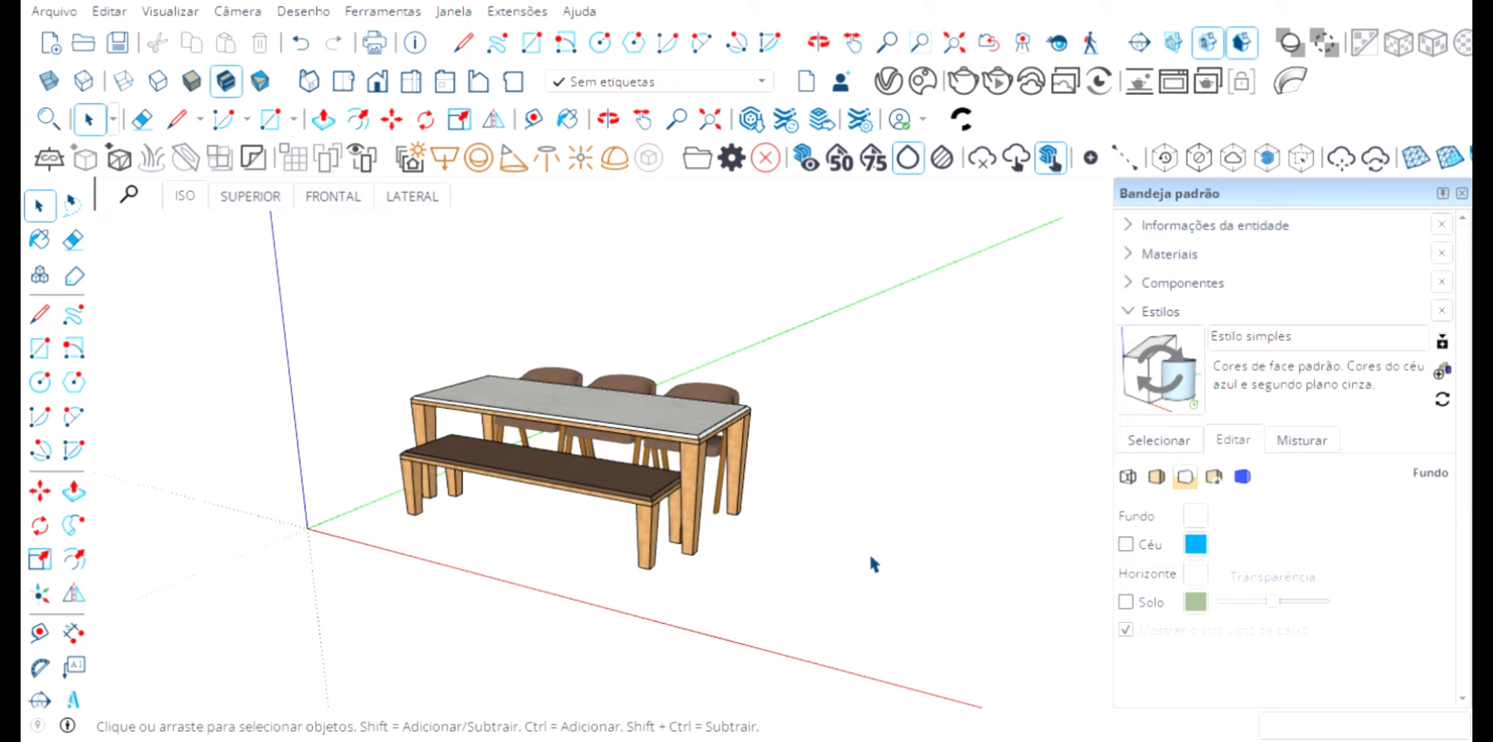
{"action": "middle_click_drag", "start_coordinate": [869, 552], "coordinate": [909, 617]}
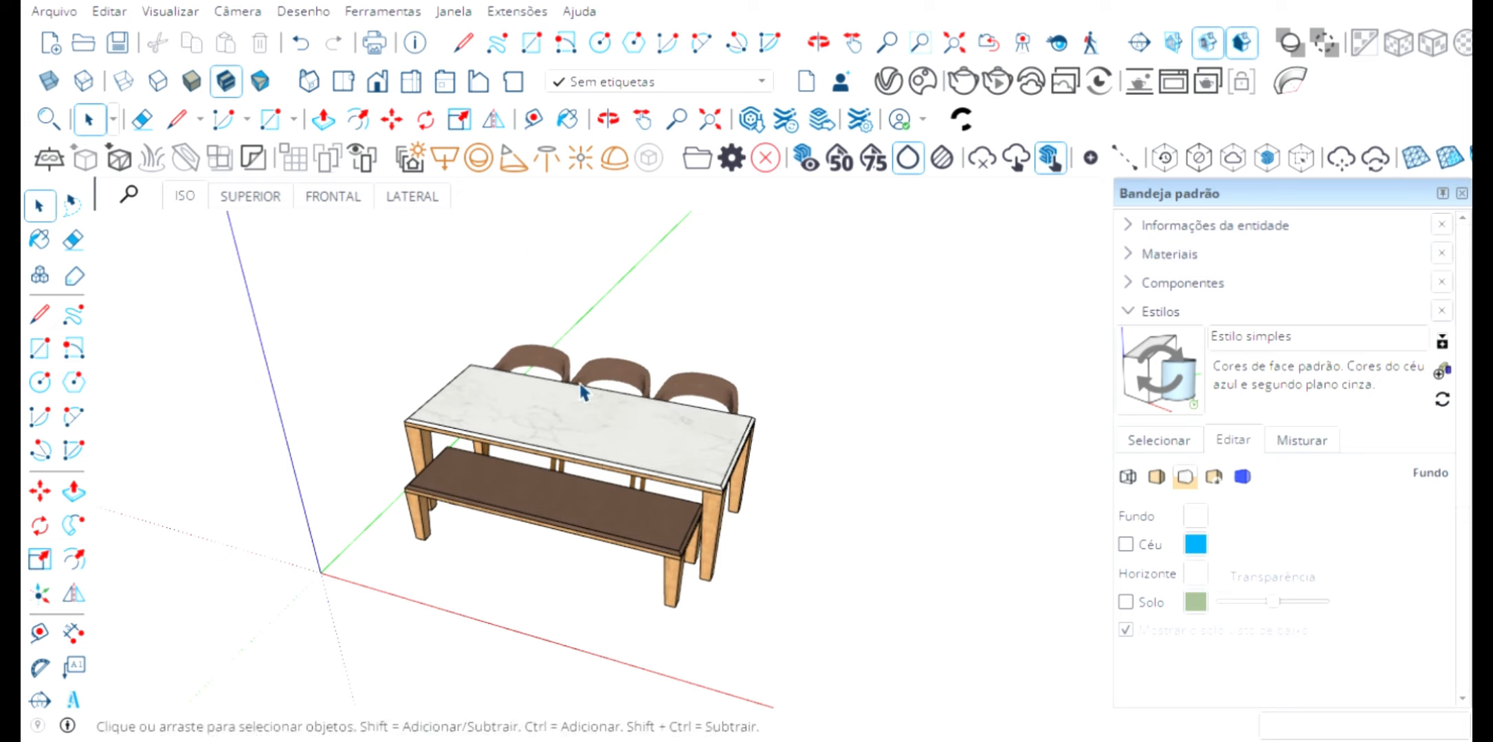
Try hidden geometry, colour by tag and guides in the style's modelling settings, restoring each option after checking it
{"action": "left_click", "coordinate": [1215, 477]}
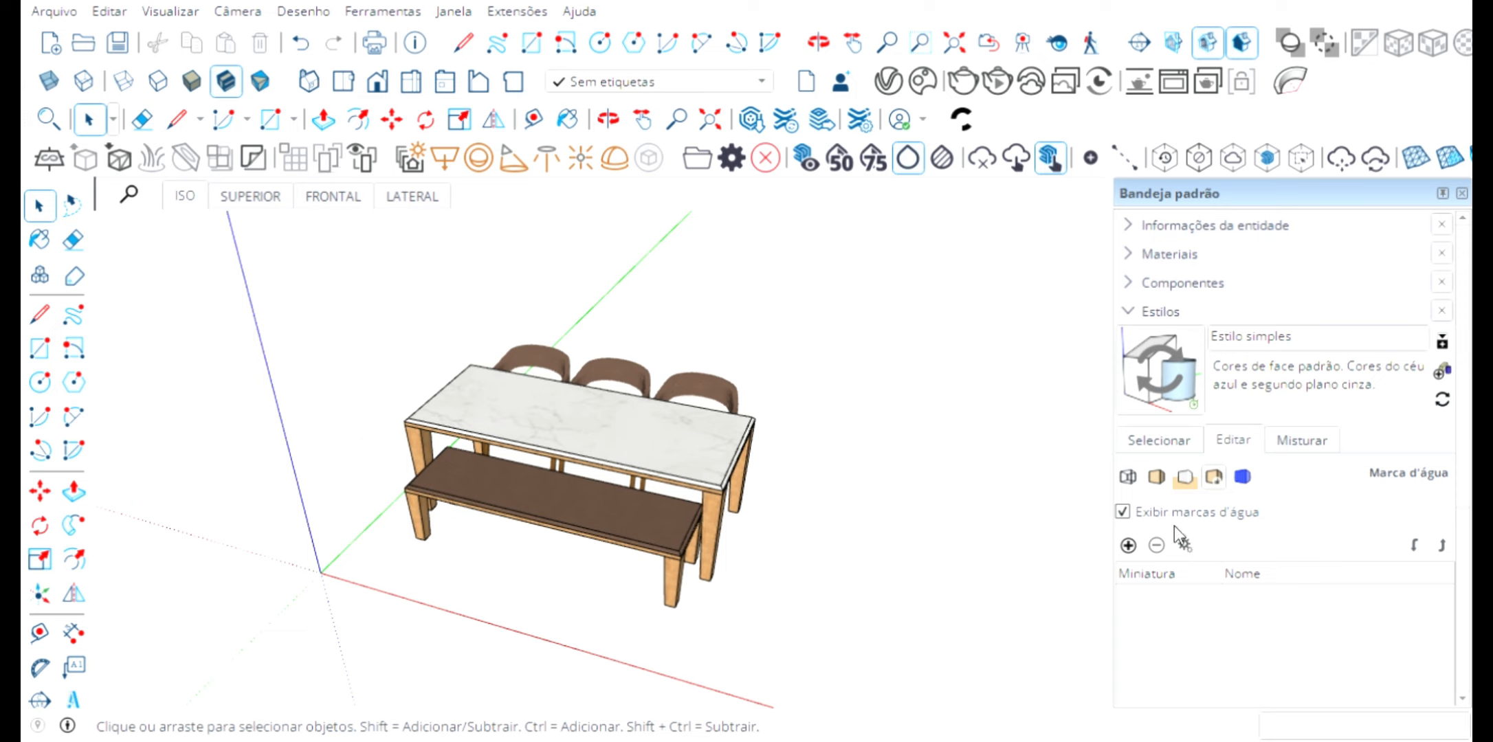
{"action": "left_click", "coordinate": [1243, 477]}
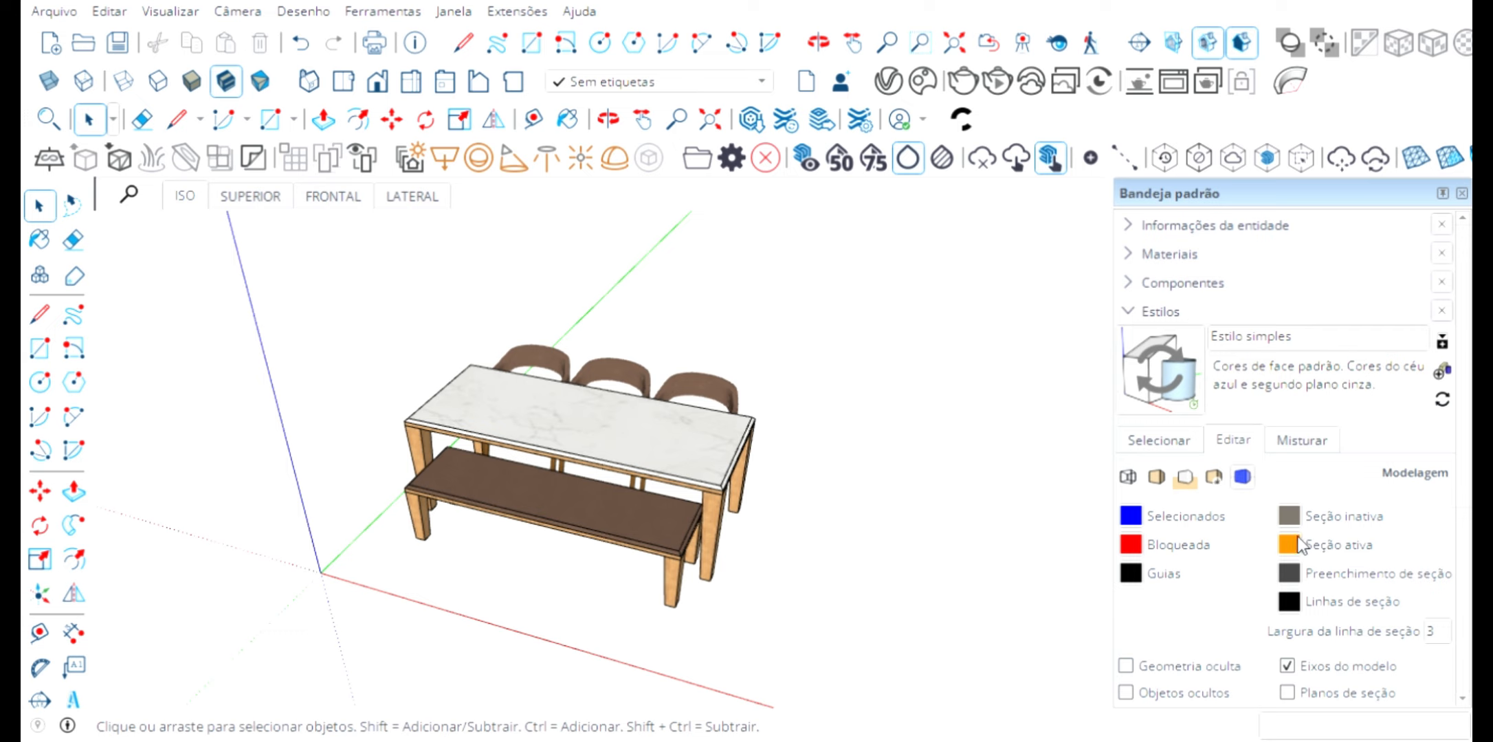
{"action": "scroll", "coordinate": [1291, 579], "scroll_direction": "down", "scroll_amount": 2}
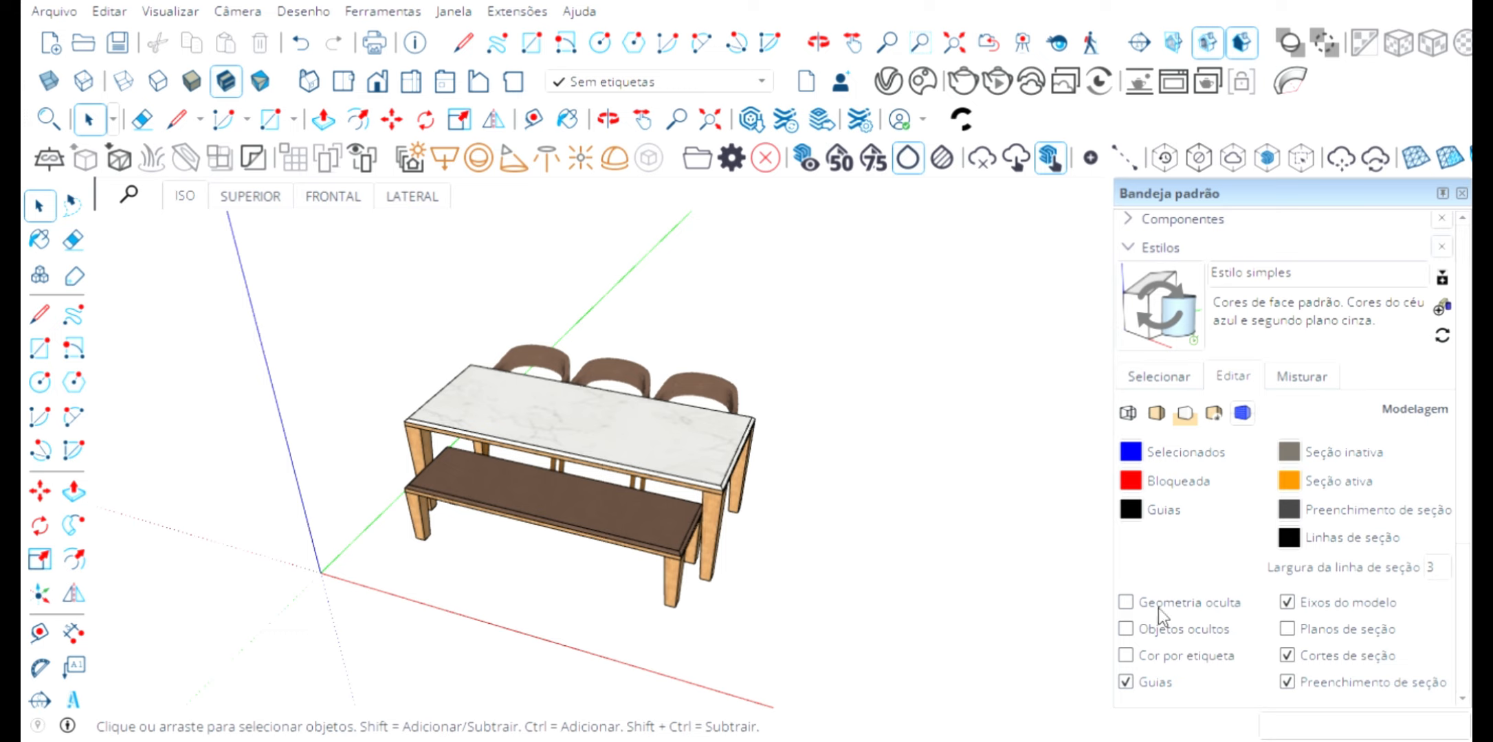
{"action": "left_click", "coordinate": [1126, 603]}
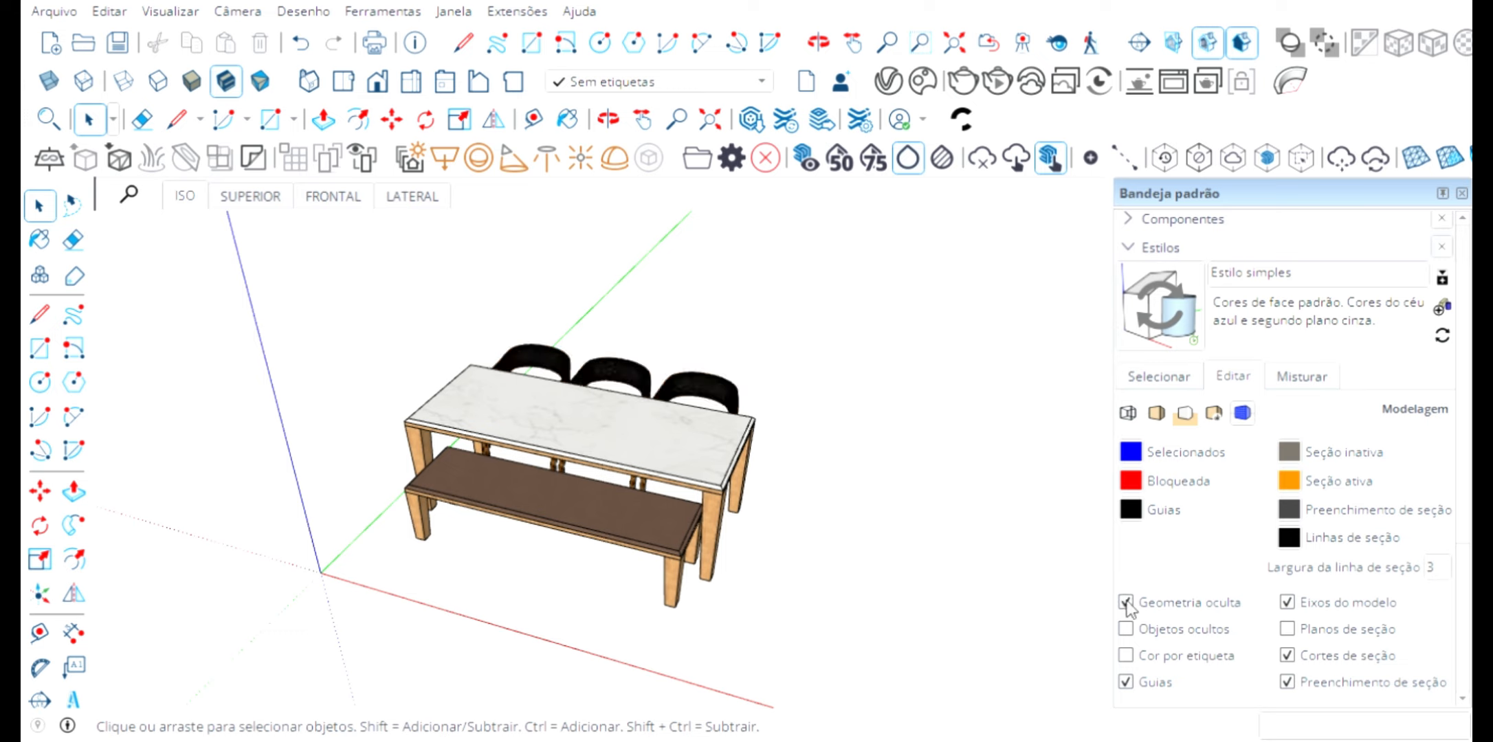
{"action": "left_click", "coordinate": [1127, 603]}
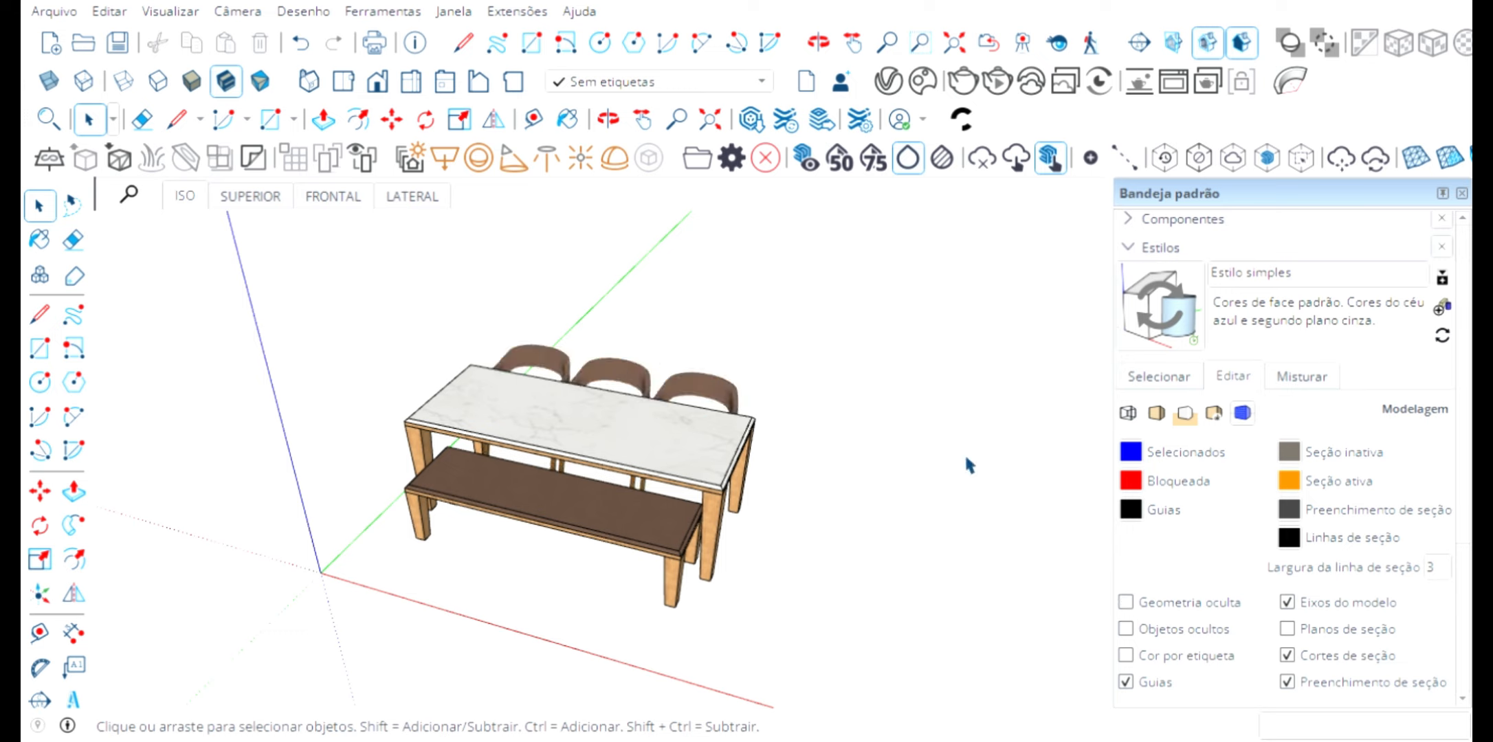
{"action": "left_click", "coordinate": [1127, 655]}
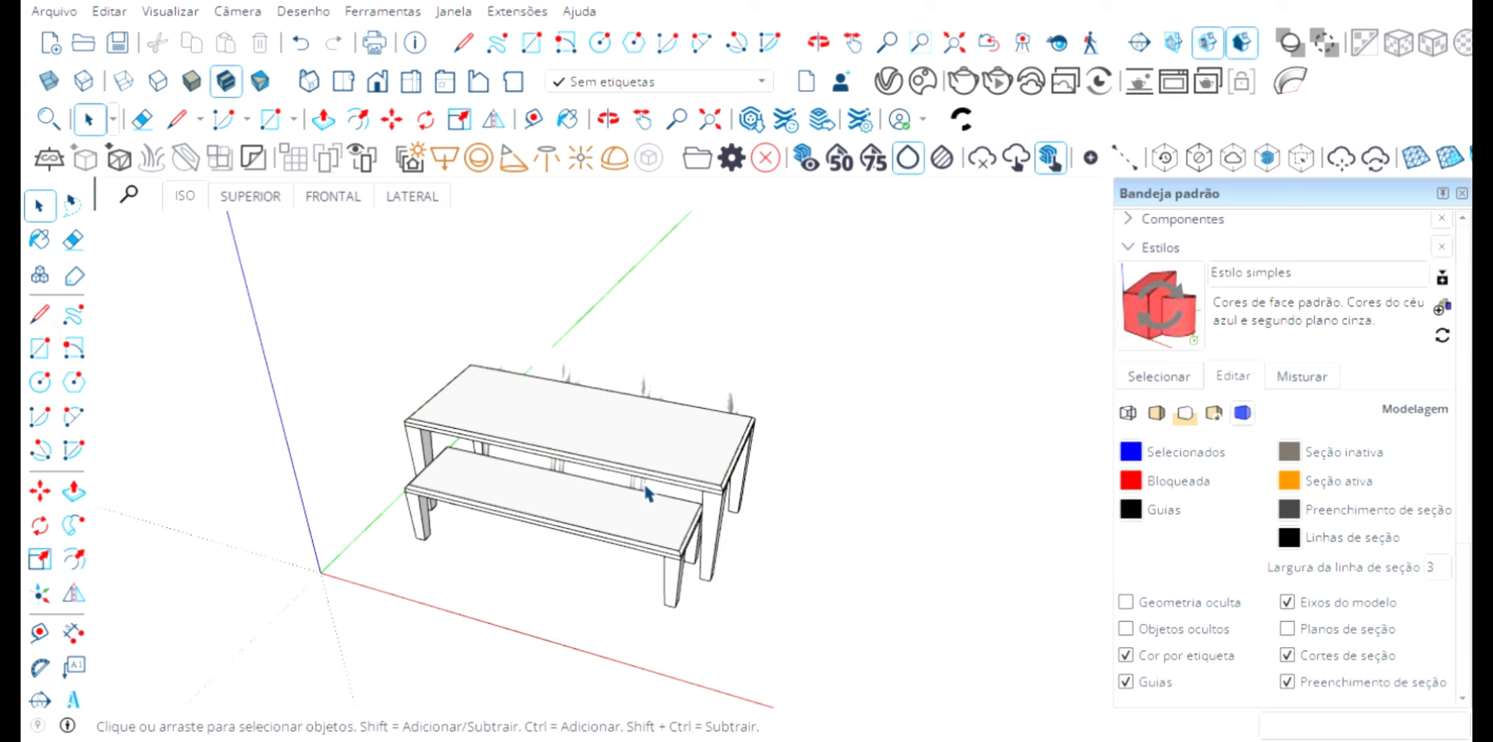
{"action": "left_click", "coordinate": [1126, 656]}
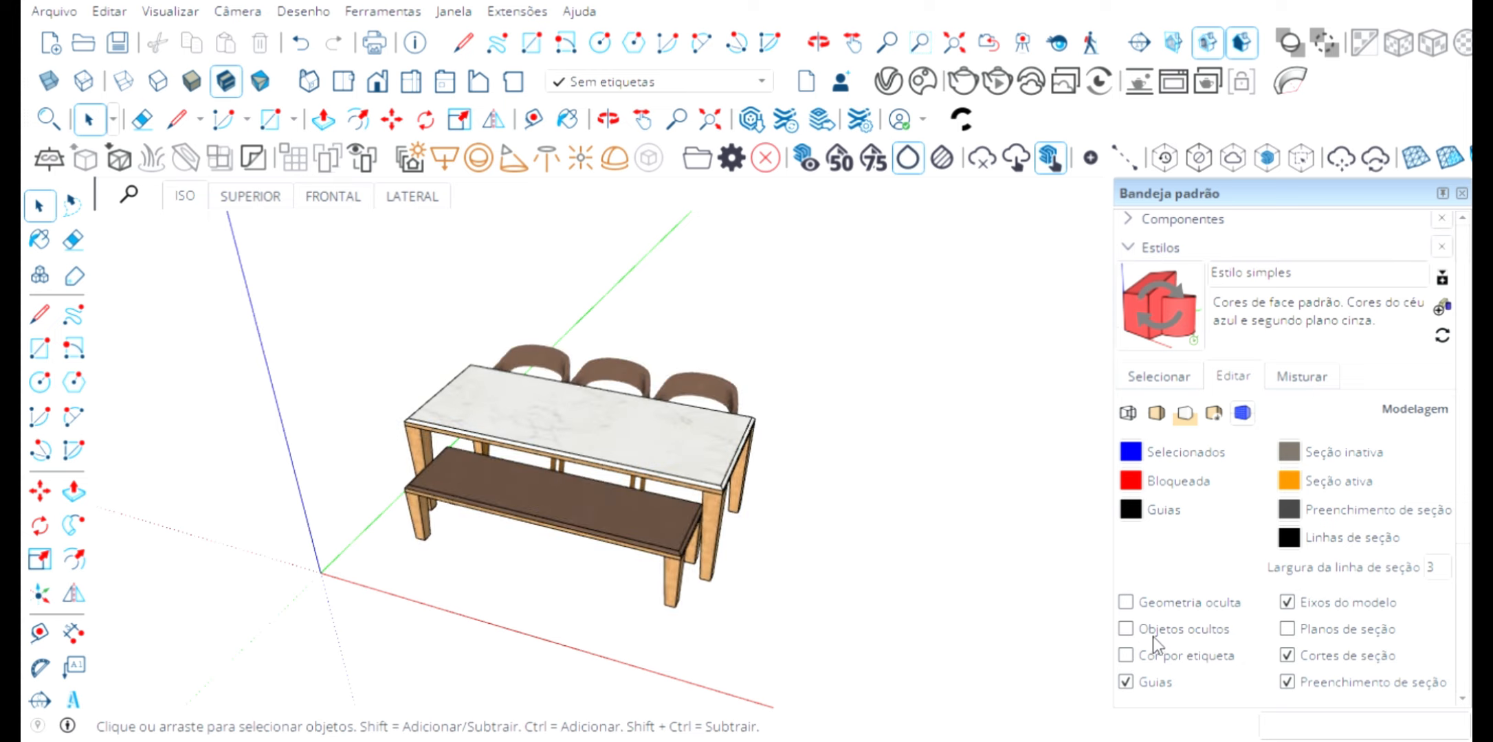
{"action": "left_click", "coordinate": [1127, 683]}
{"action": "left_click", "coordinate": [1127, 682]}
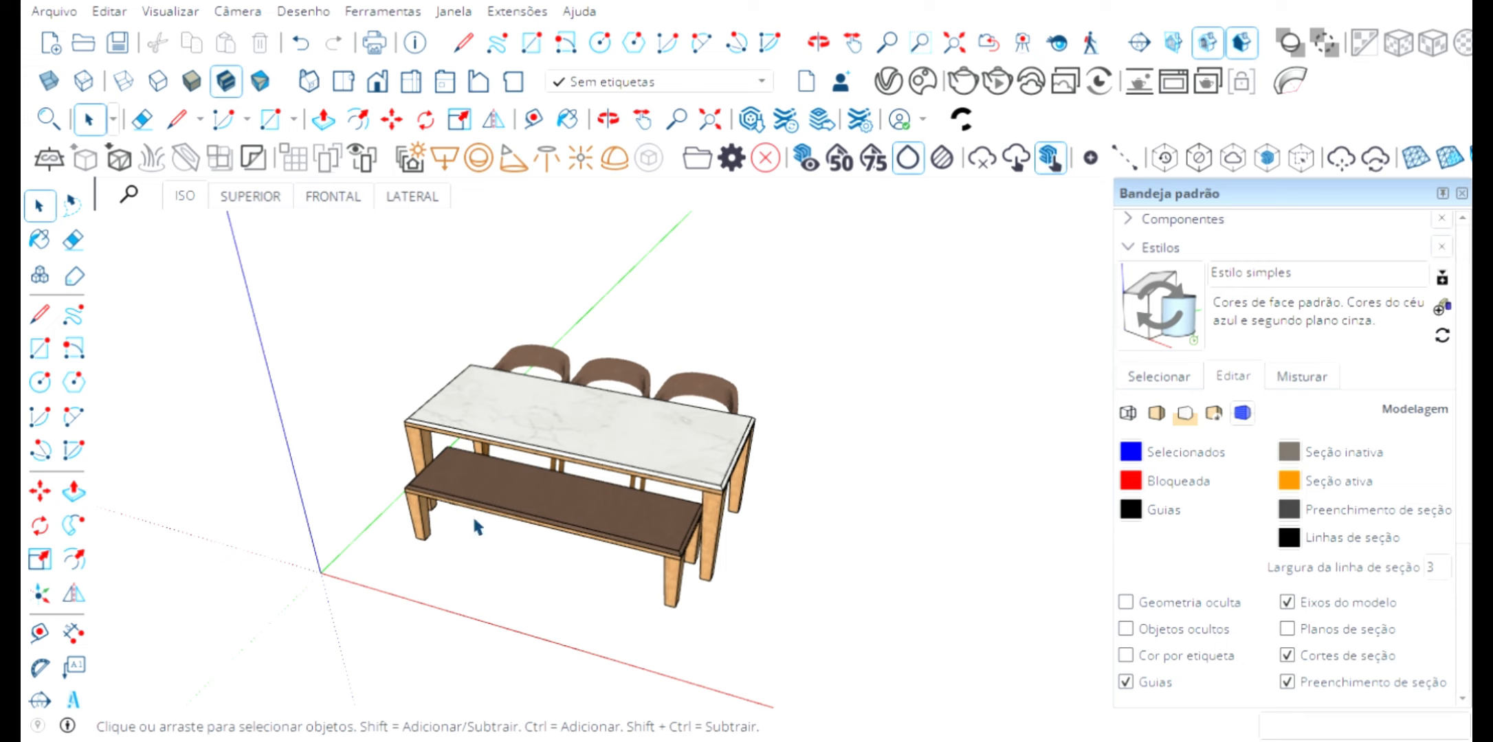
Place a guide with the Tape Measure across the tabletop, parallel to its short edge at an offset of about 0.49 m
{"action": "left_click", "coordinate": [534, 119]}
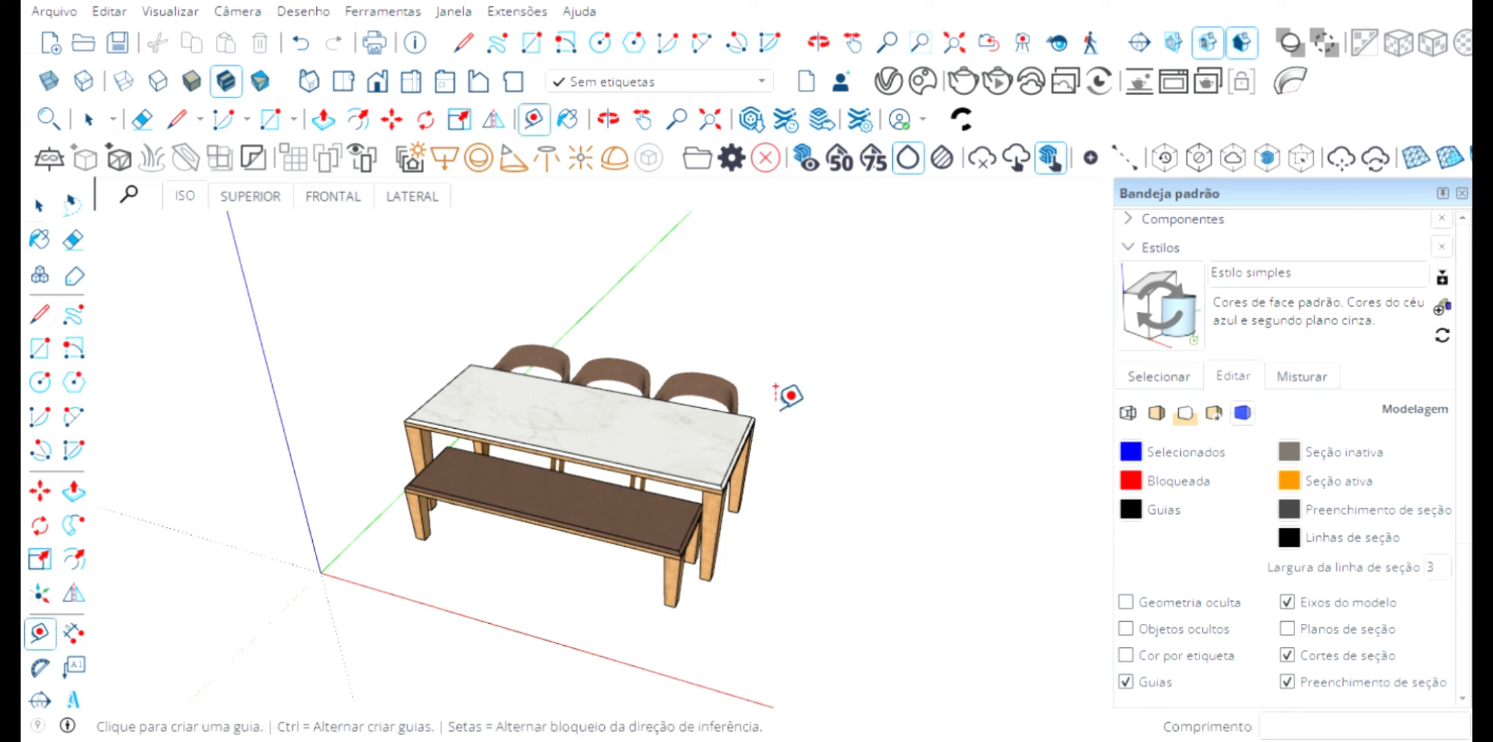
{"action": "left_click", "coordinate": [794, 586]}
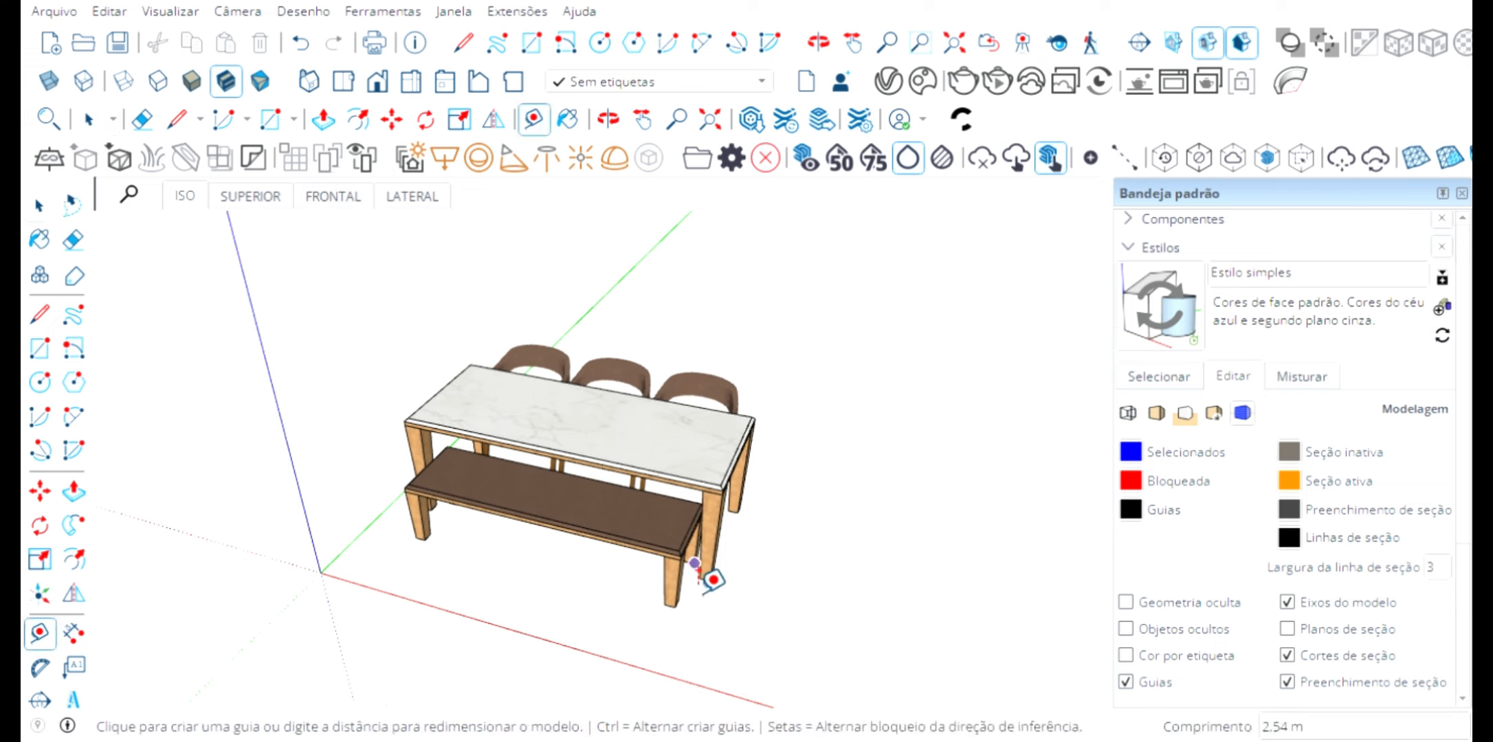
{"action": "left_click", "coordinate": [722, 474]}
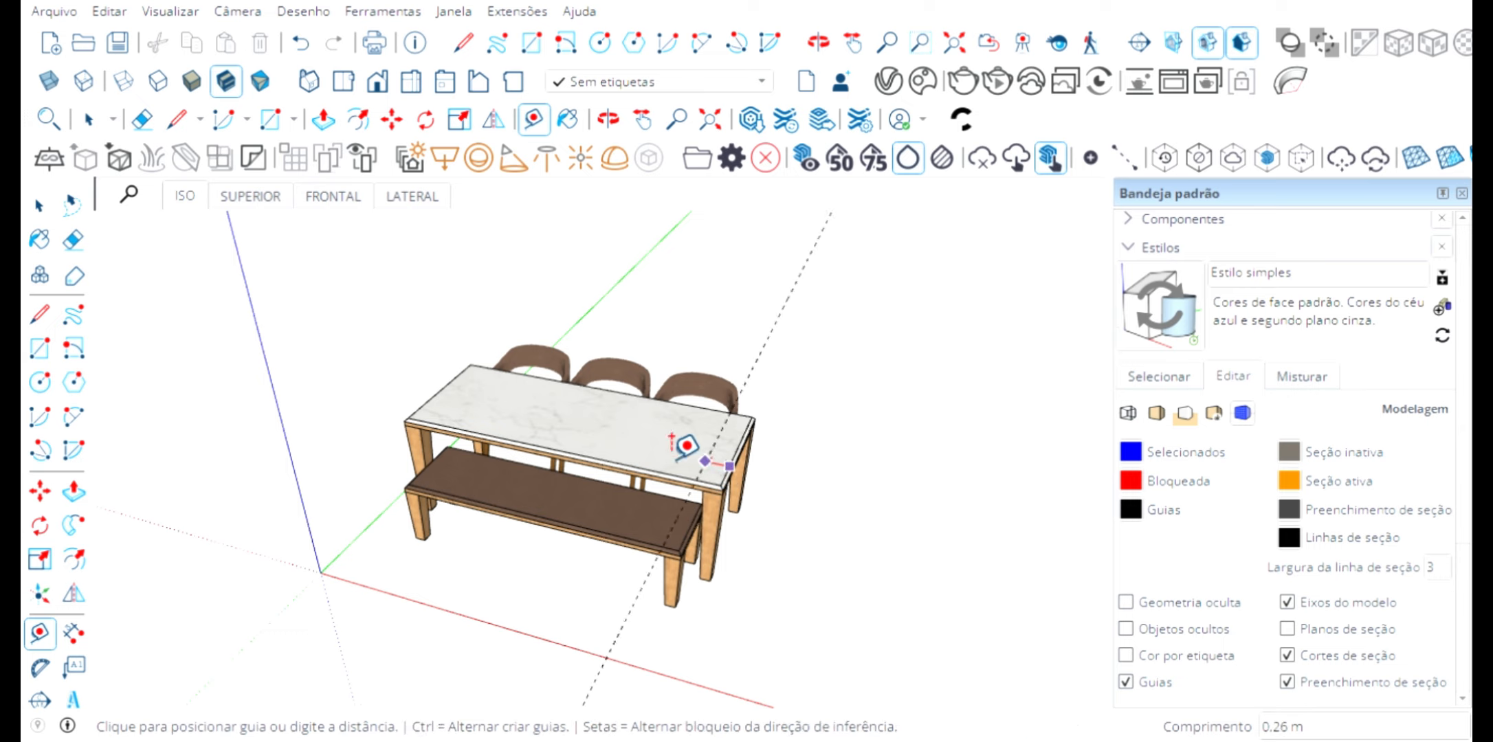
{"action": "left_click", "coordinate": [672, 437]}
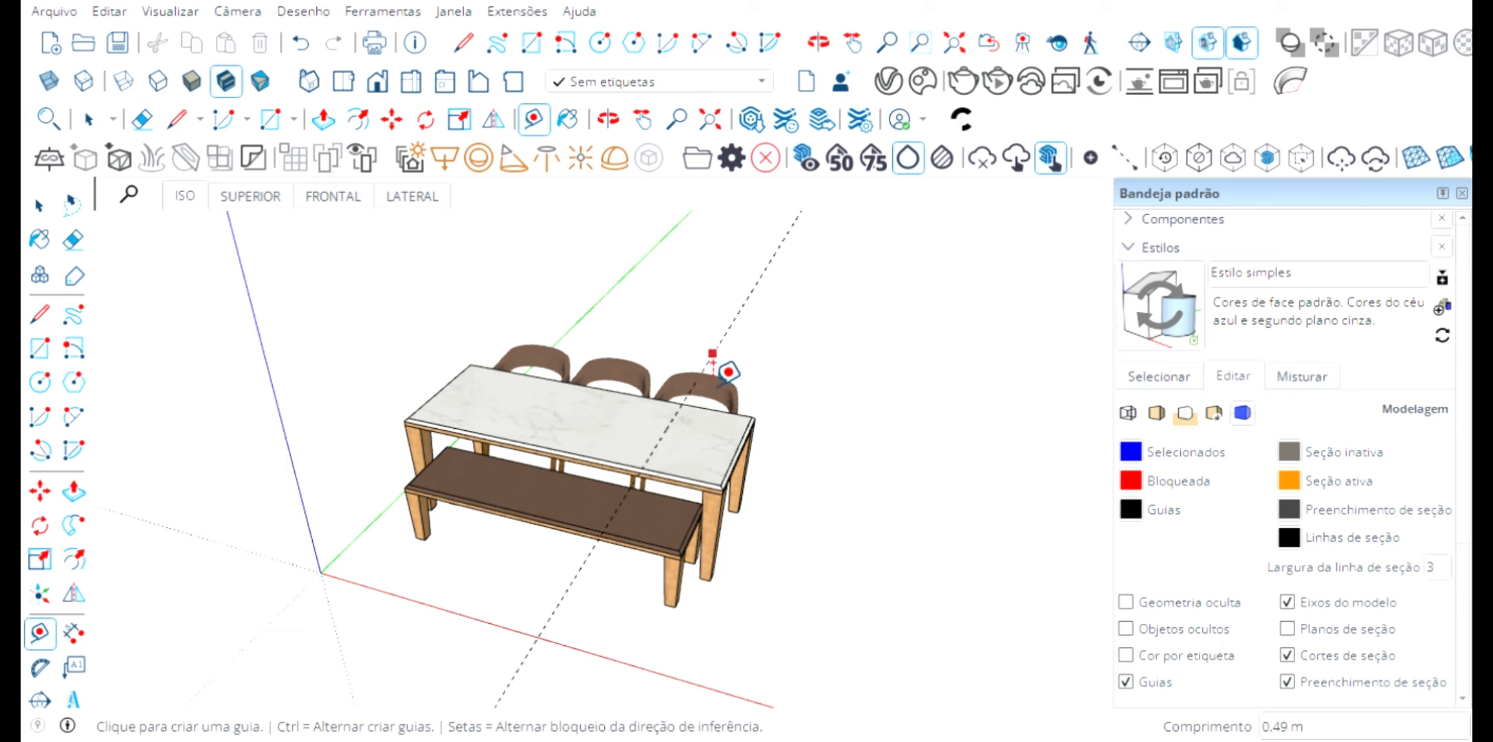
Try hiding the guides in the style's modelling settings, run the Tape Measure in empty space, and show the guides again
{"action": "left_click", "coordinate": [1126, 682]}
{"action": "left_click", "coordinate": [1127, 682]}
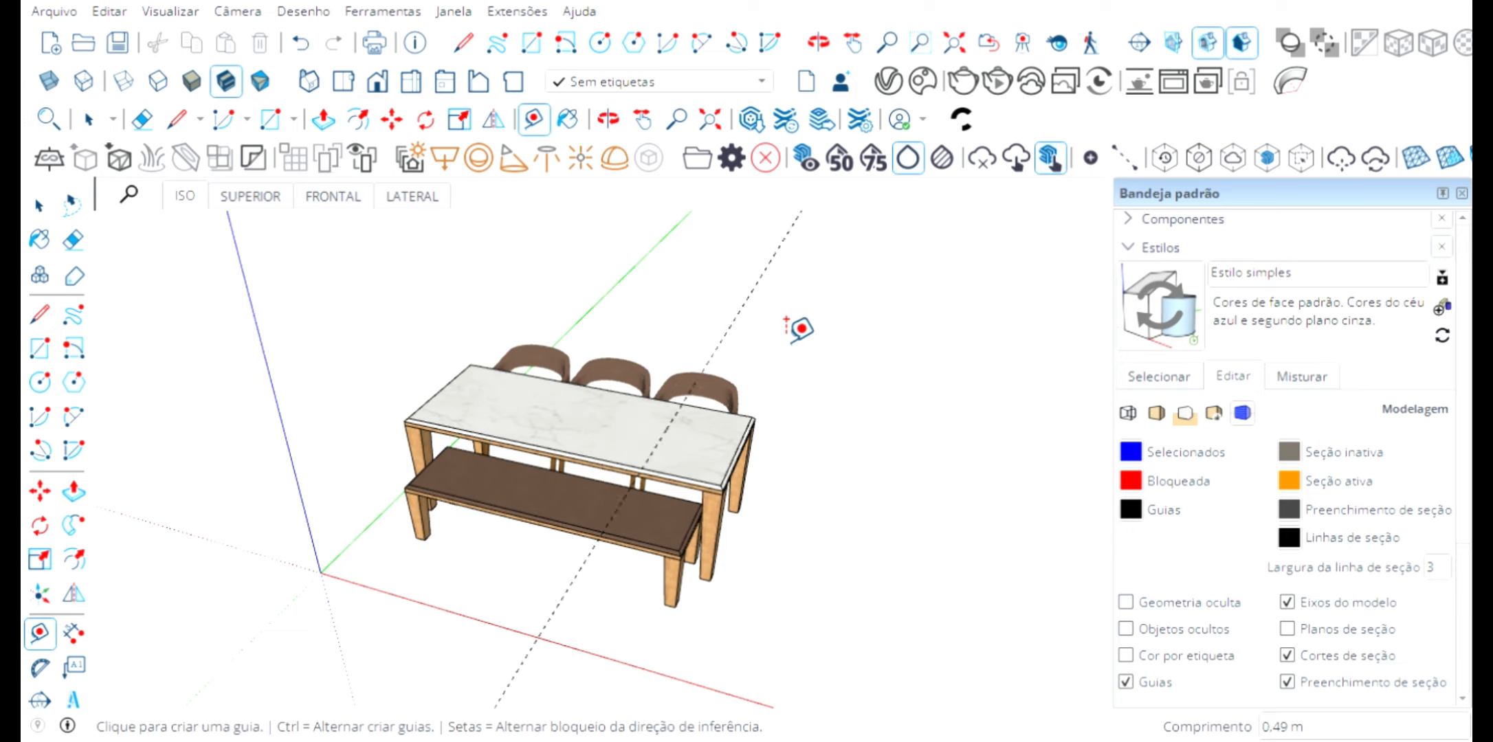
{"action": "key", "text": "shift+g"}
{"action": "left_click", "coordinate": [771, 284]}
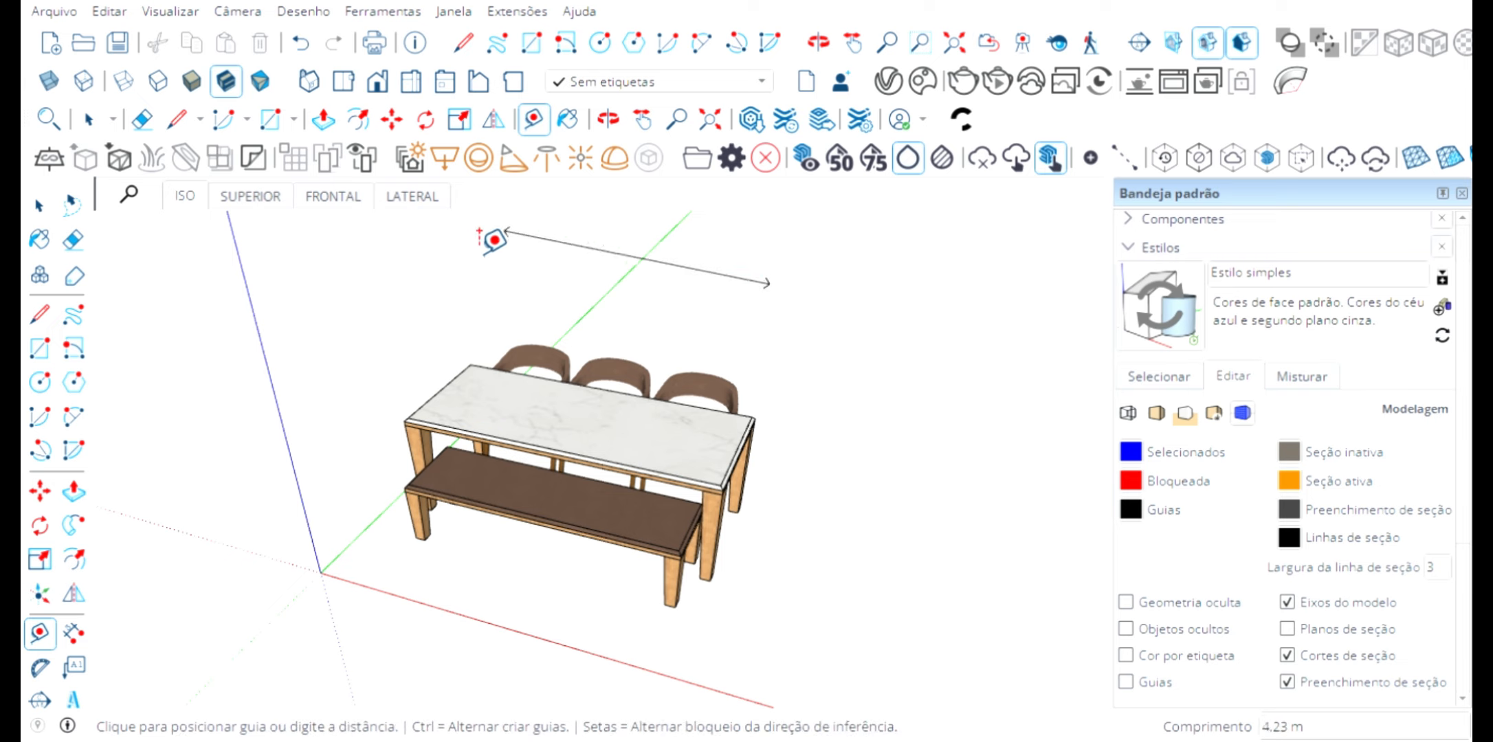
{"action": "left_click", "coordinate": [586, 287]}
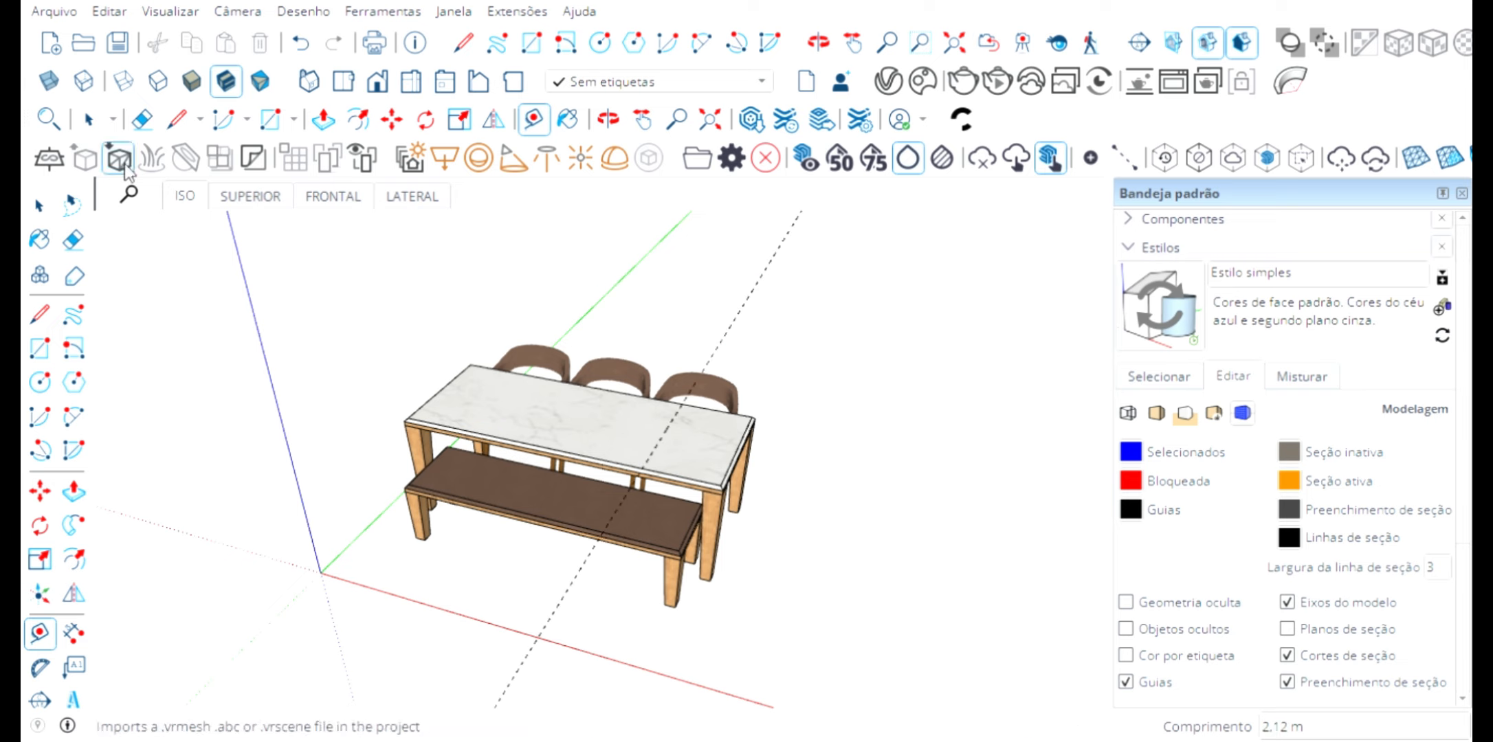
Delete the guide running across the tabletop
{"action": "left_click", "coordinate": [89, 120]}
{"action": "left_click", "coordinate": [755, 302]}
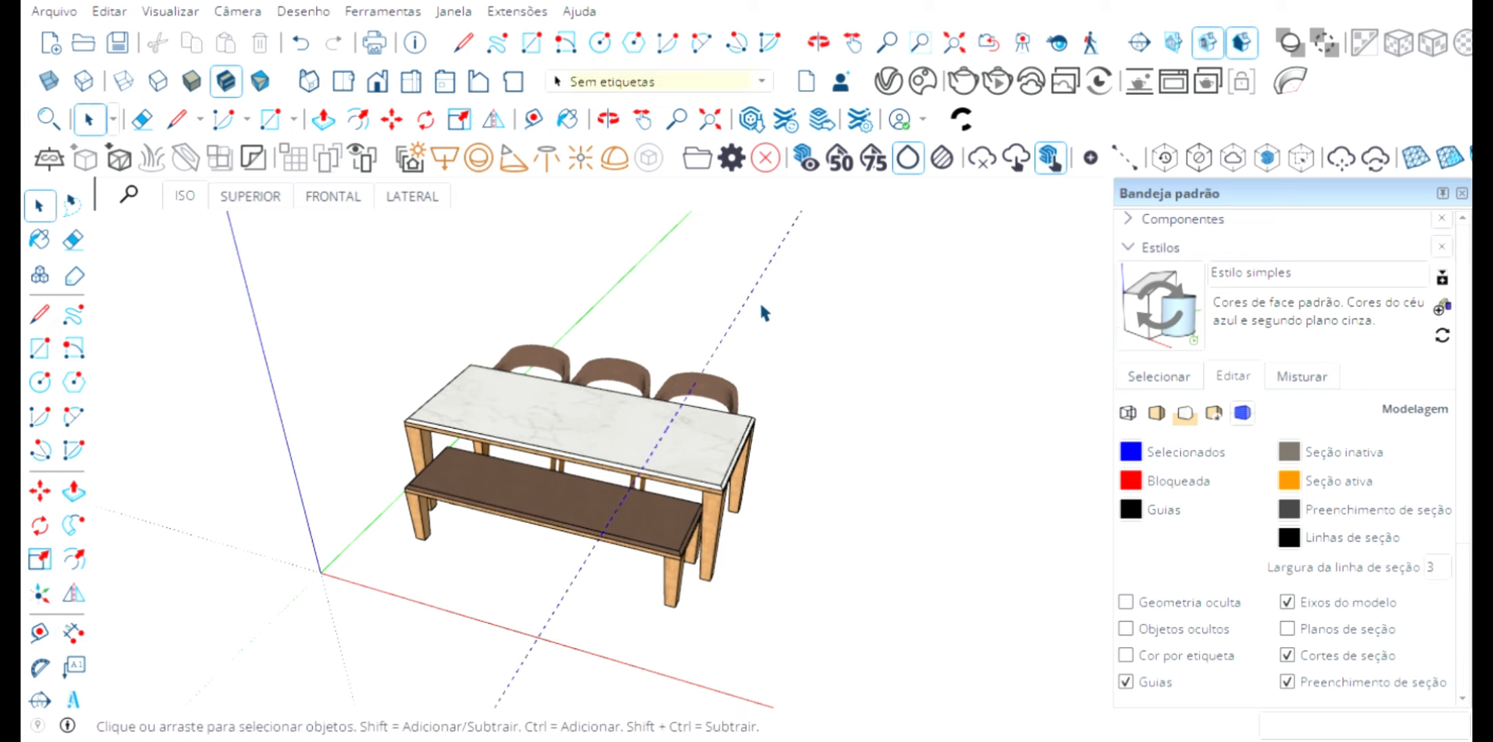
{"action": "key", "text": "Delete"}
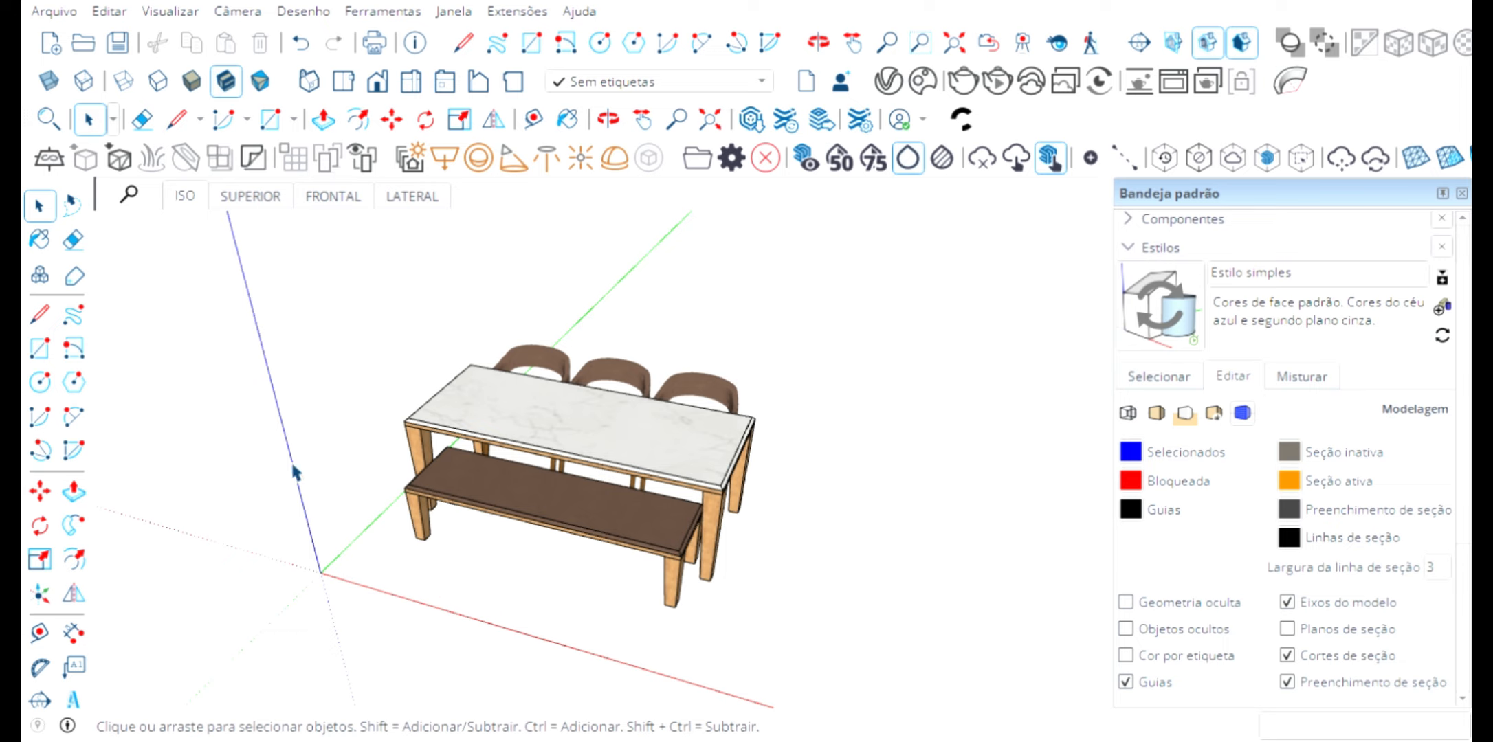
Hide the model axes in the style's modelling settings and add a scene that saves the changes as a new style
{"action": "left_click", "coordinate": [1287, 602]}
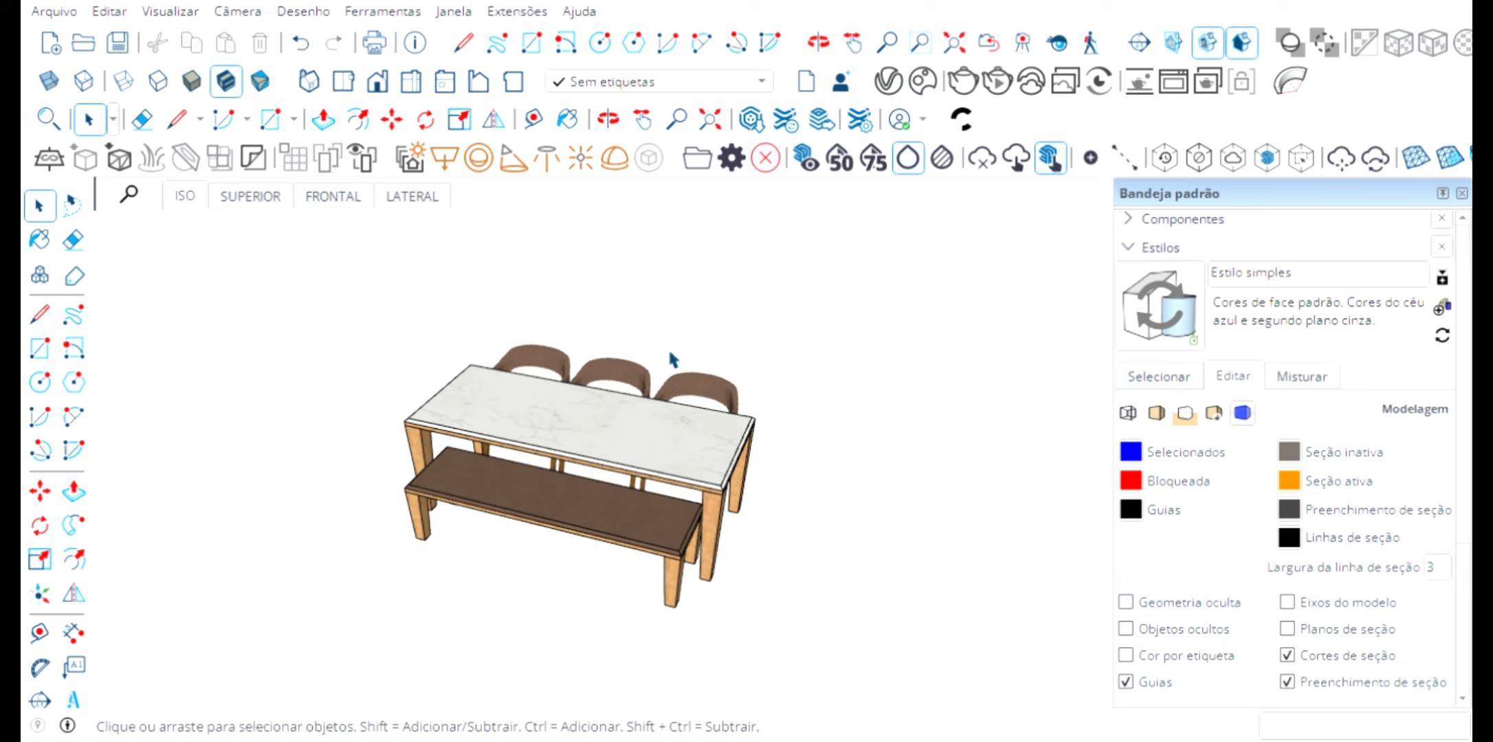
{"action": "middle_click_drag", "start_coordinate": [597, 427], "coordinate": [763, 482]}
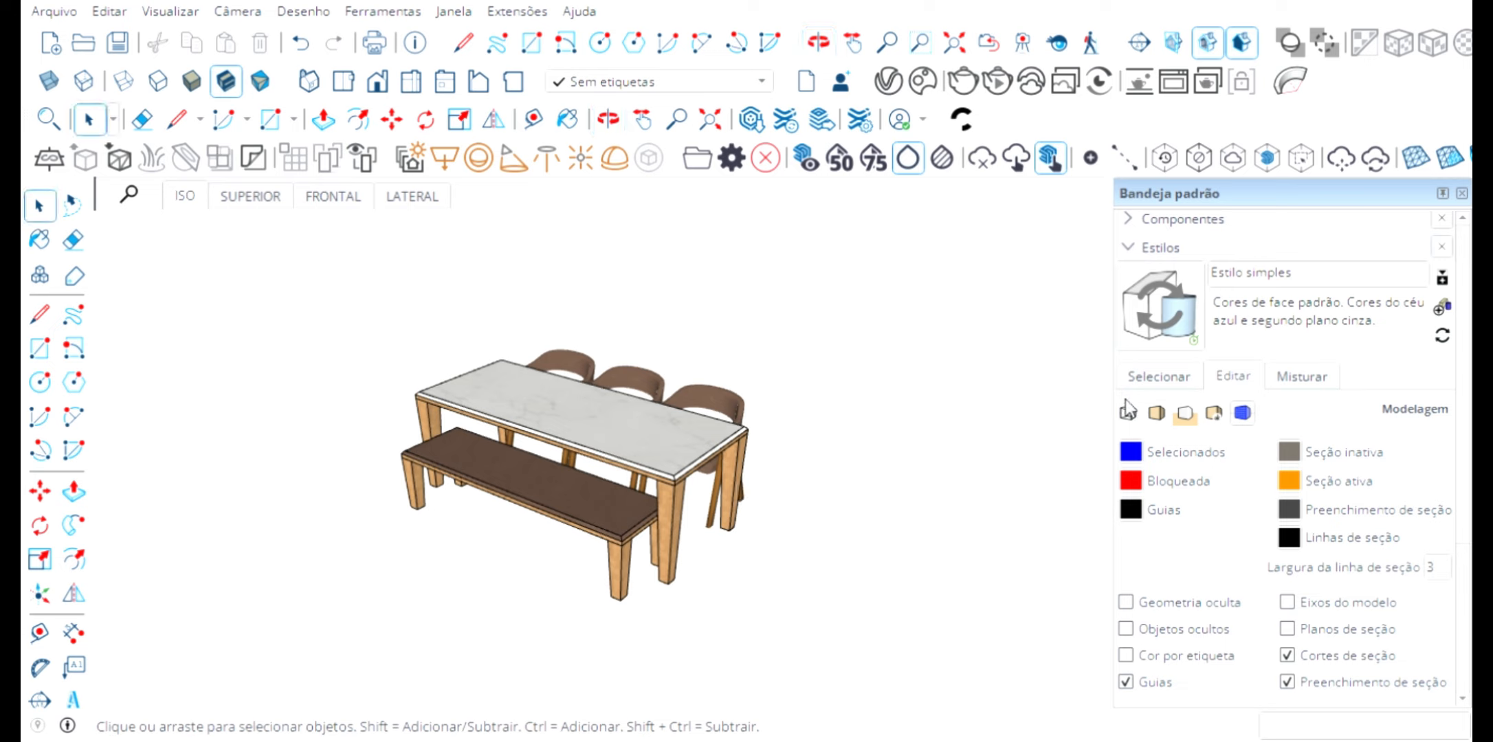
{"action": "left_click", "coordinate": [1153, 379]}
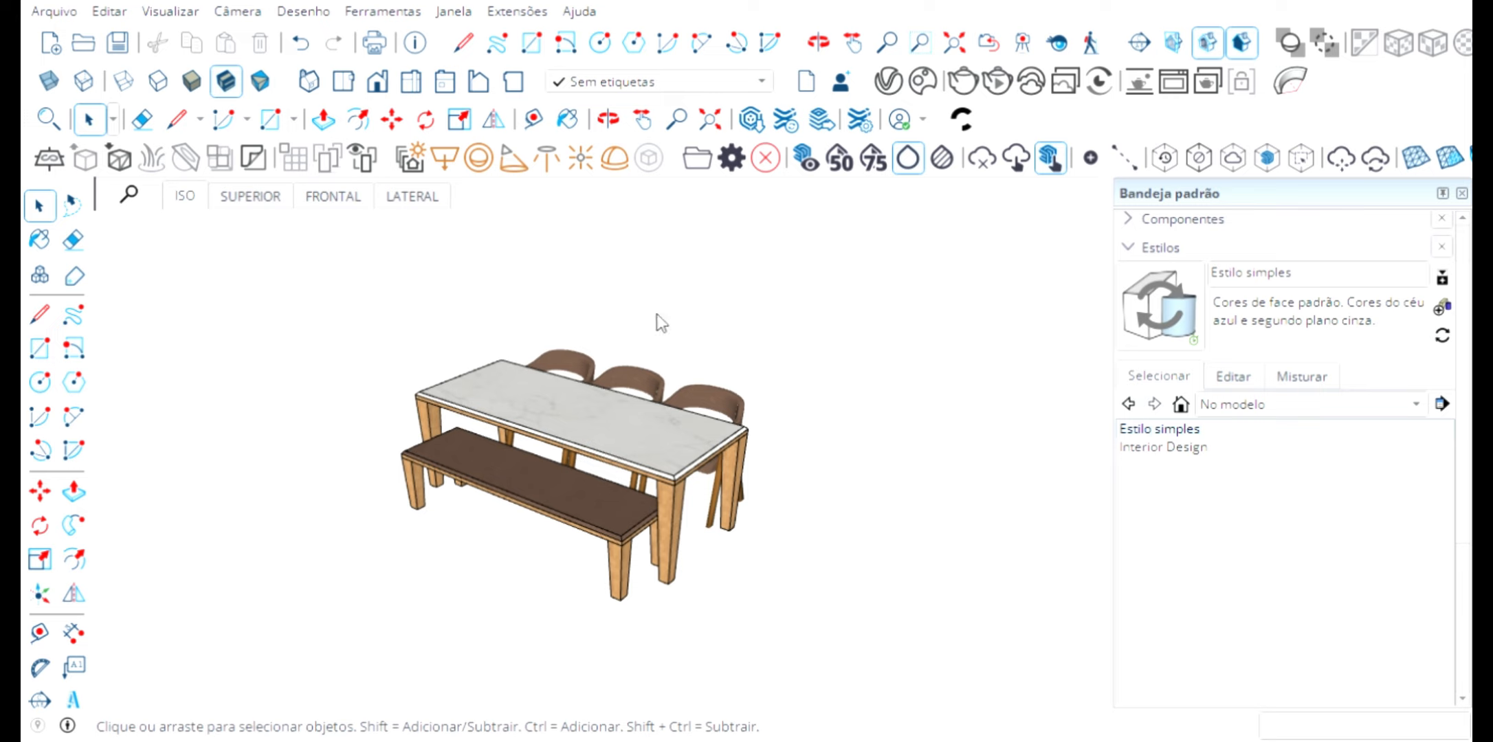
{"action": "left_click", "coordinate": [794, 455]}
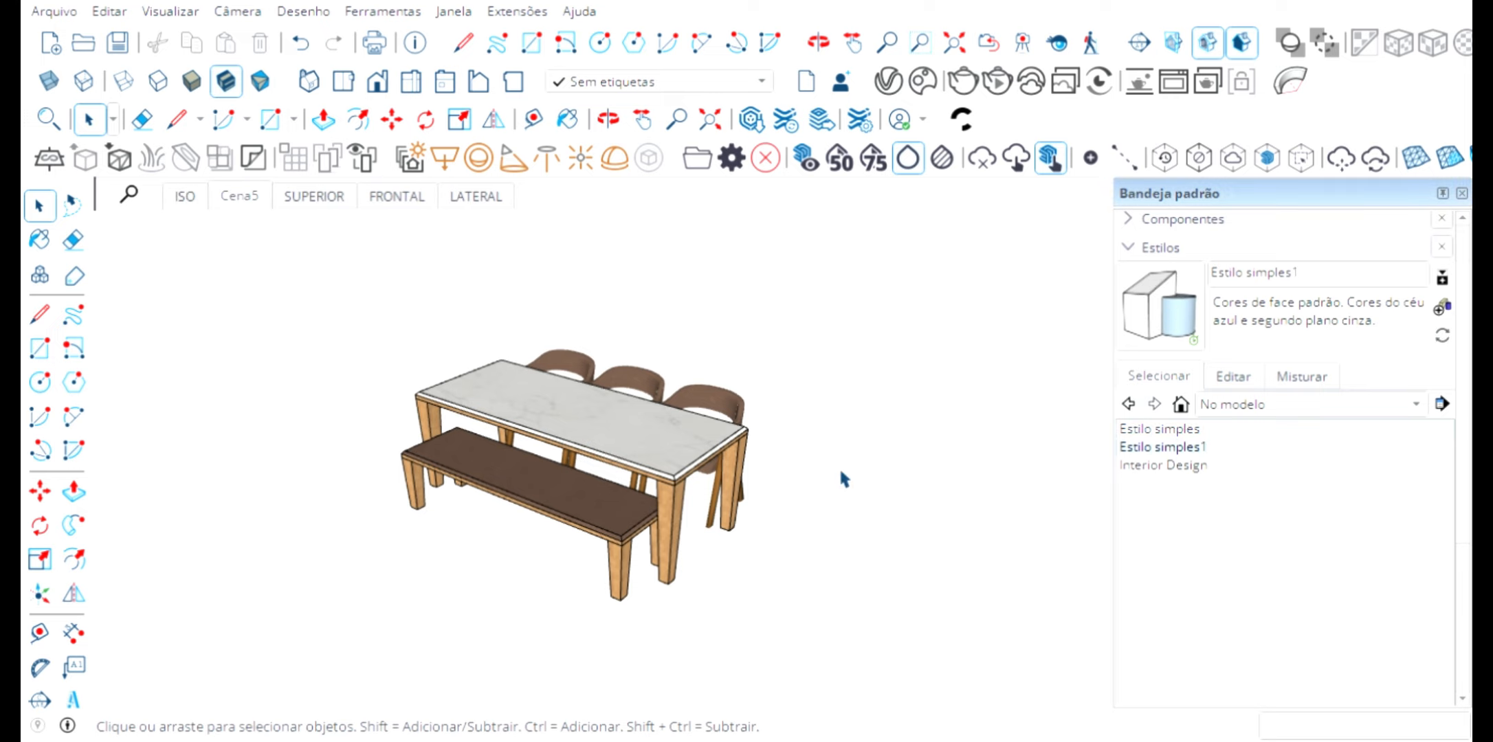
Try deleting the Estilo simples1 style from the in-model styles, and undo the deletion
{"action": "left_click", "coordinate": [1164, 450]}
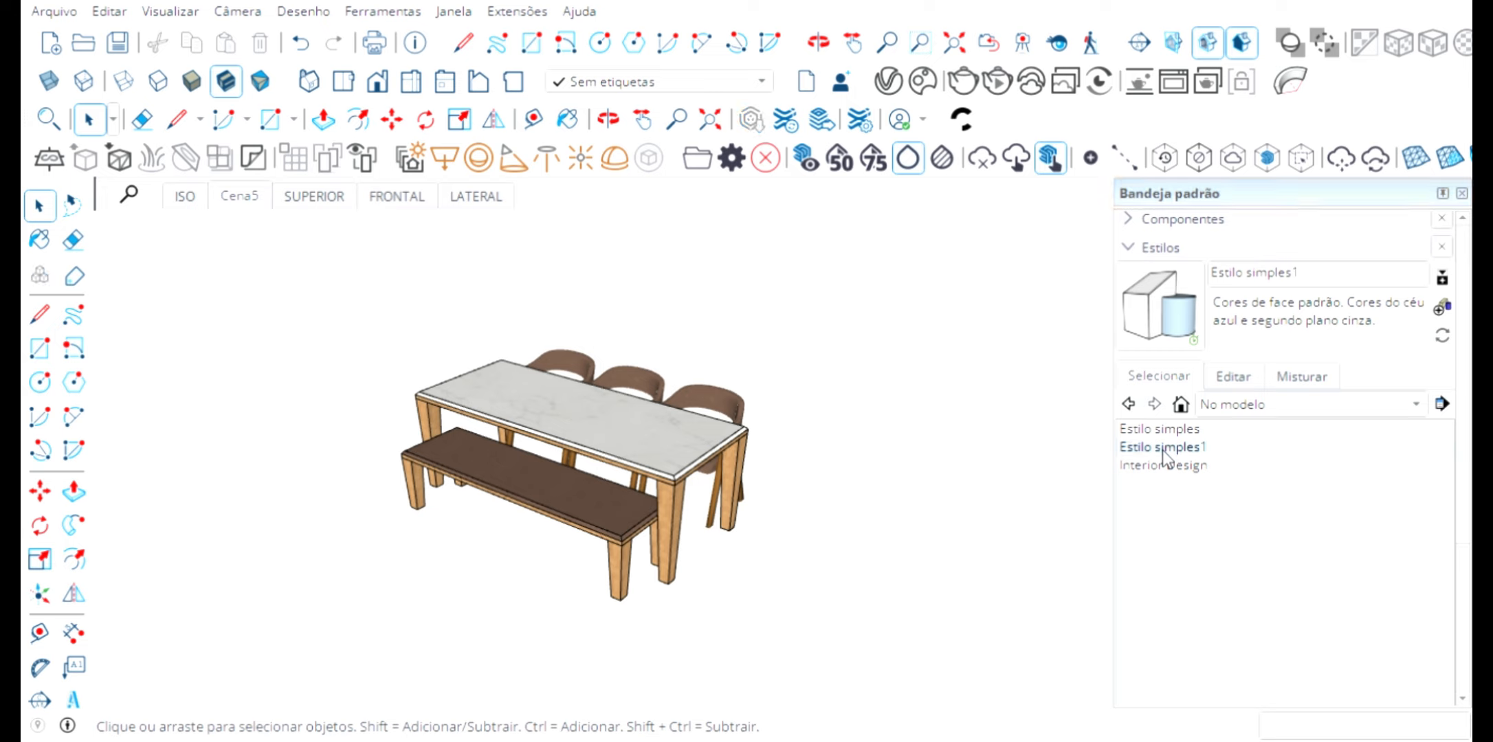
{"action": "left_click", "coordinate": [888, 396]}
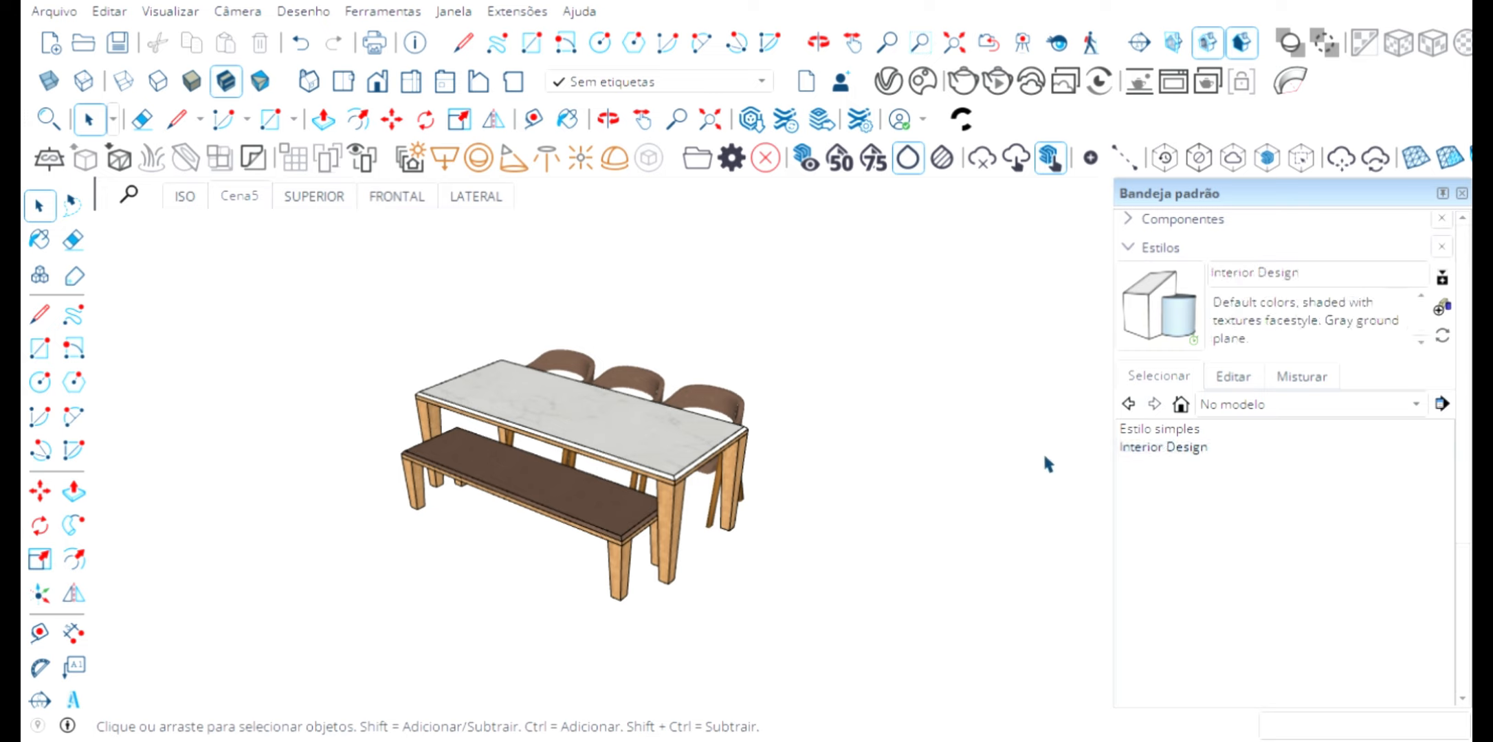
{"action": "key", "text": "ctrl+z"}
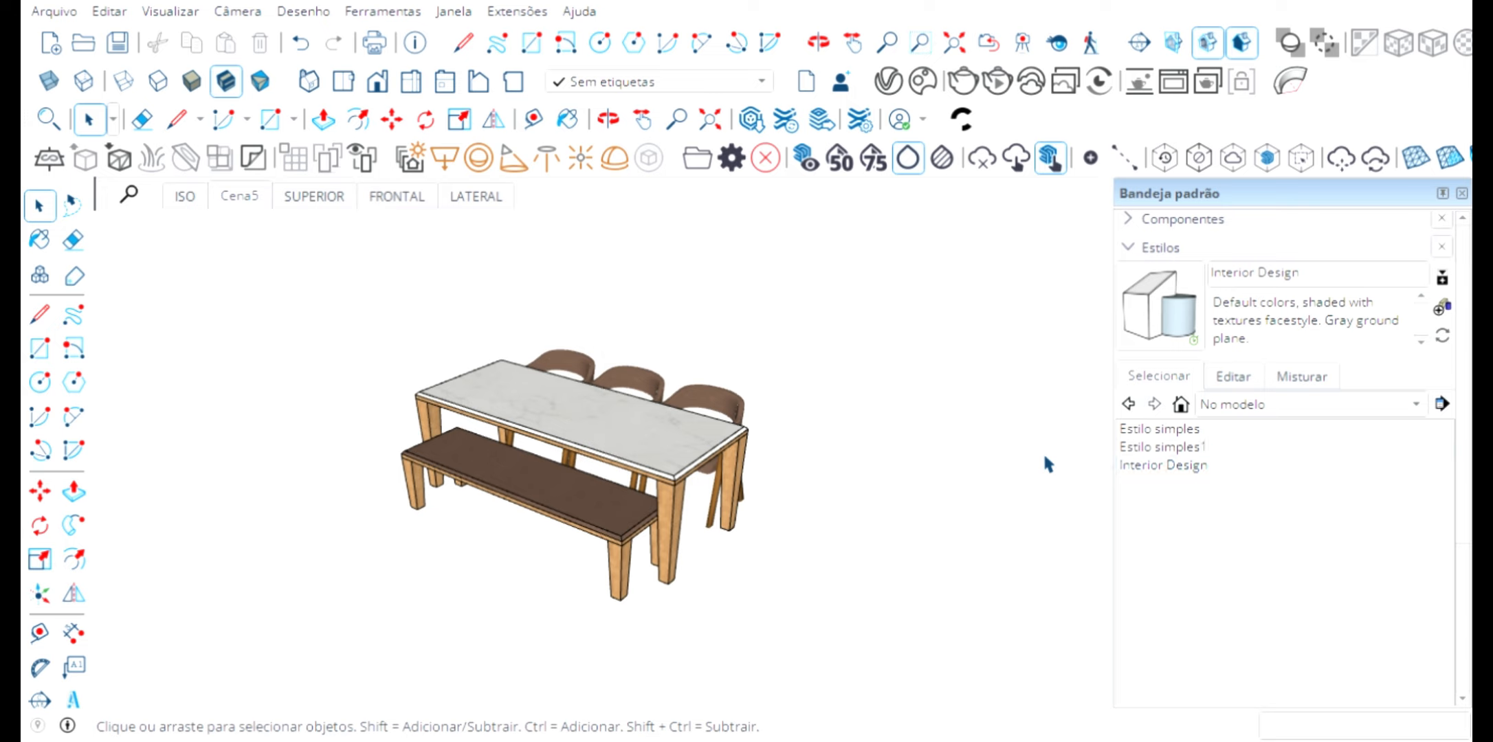
Rename the Estilo simples1 style as Estilo projeto and update the style with the change
{"action": "left_click", "coordinate": [1148, 448]}
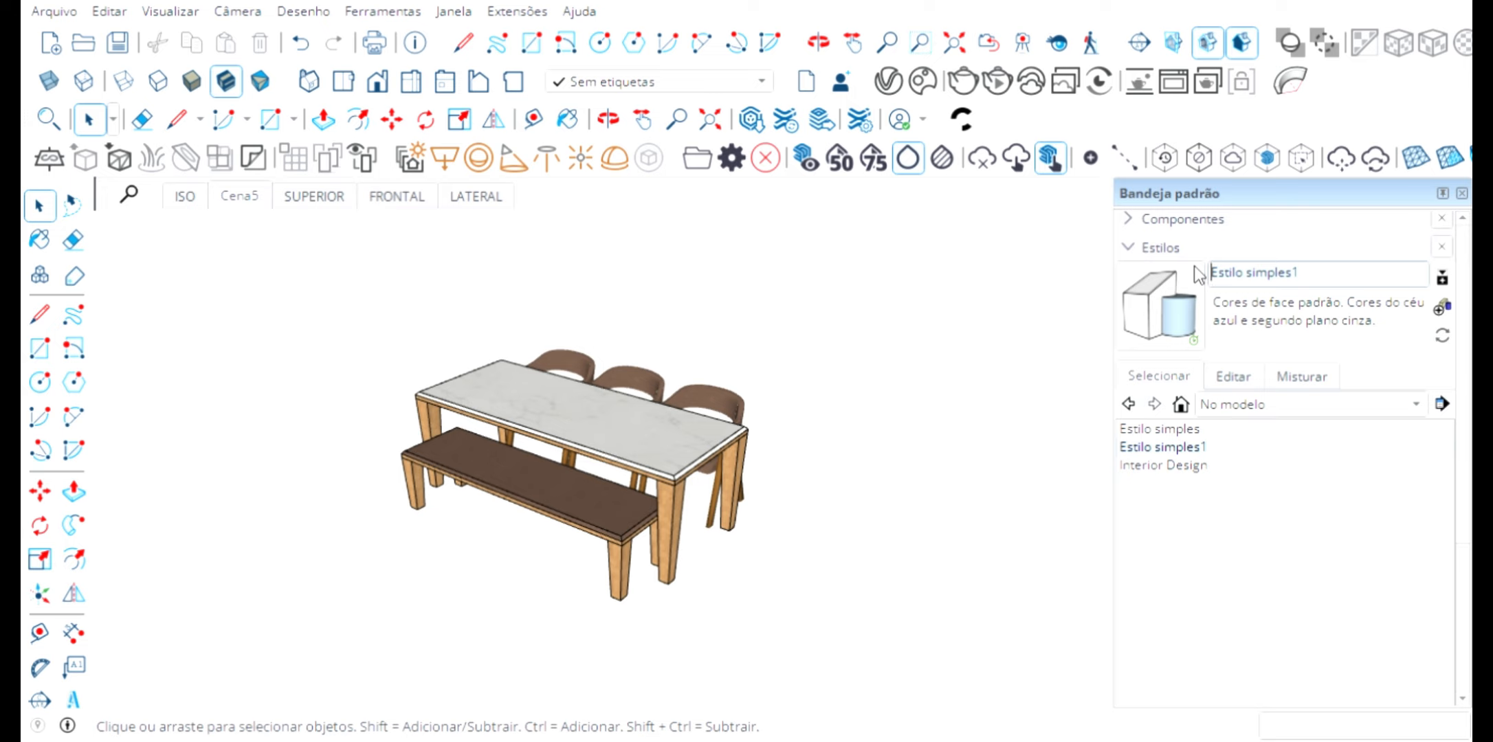
{"action": "key", "text": "ctrl+a"}
{"action": "type", "text": "Estilo projeto"}
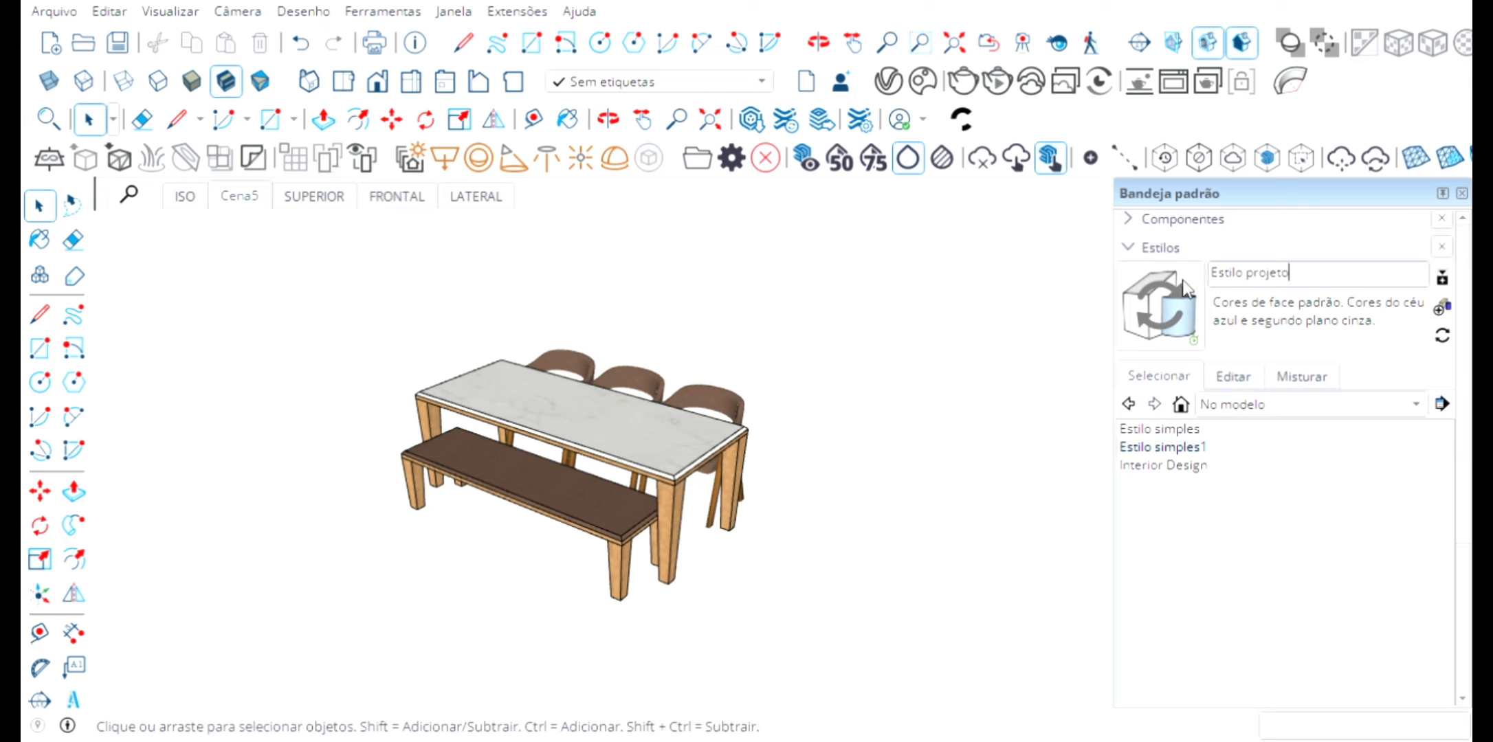
{"action": "left_click", "coordinate": [1179, 287]}
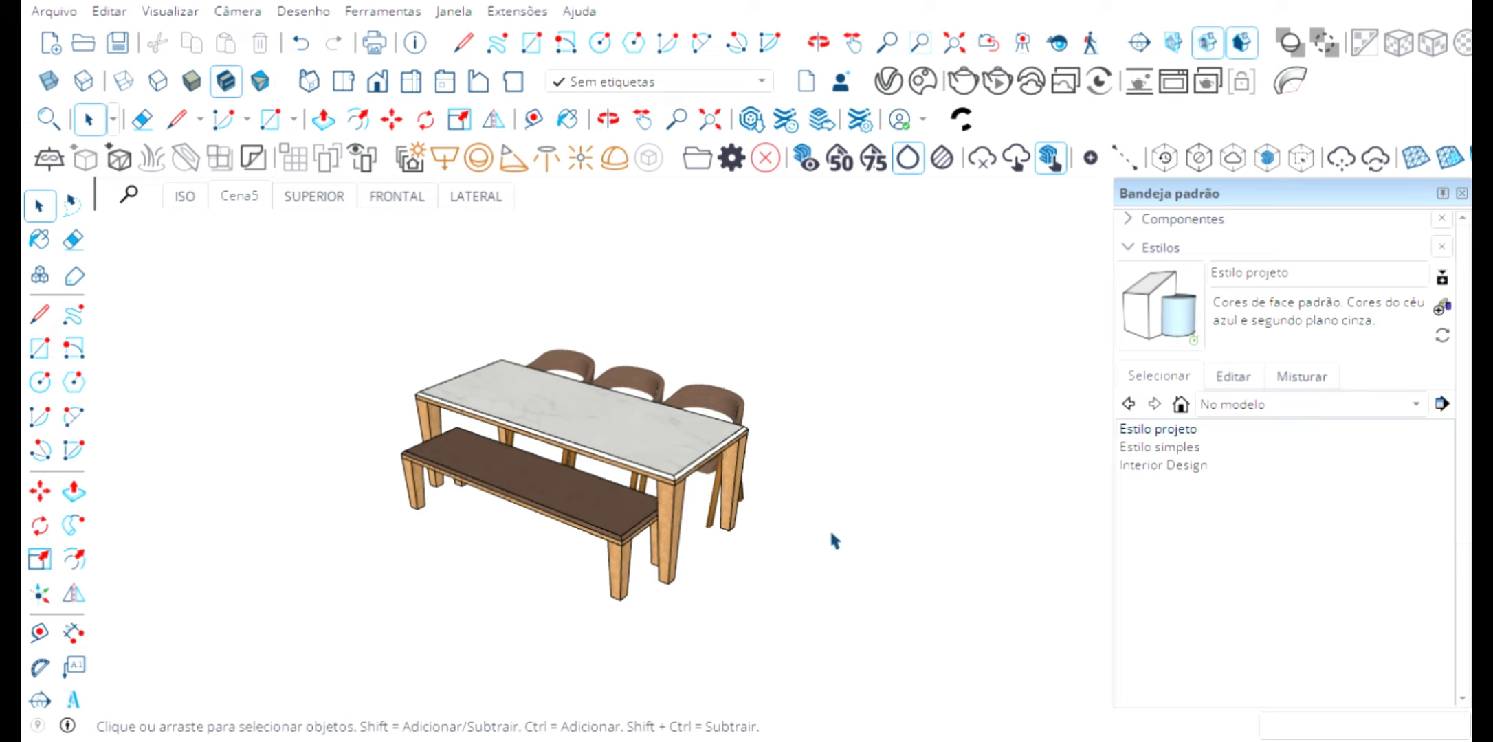
Apply the Estilo projeto style in the ISO scene and return to the Cena5 scene
{"action": "left_click", "coordinate": [184, 197]}
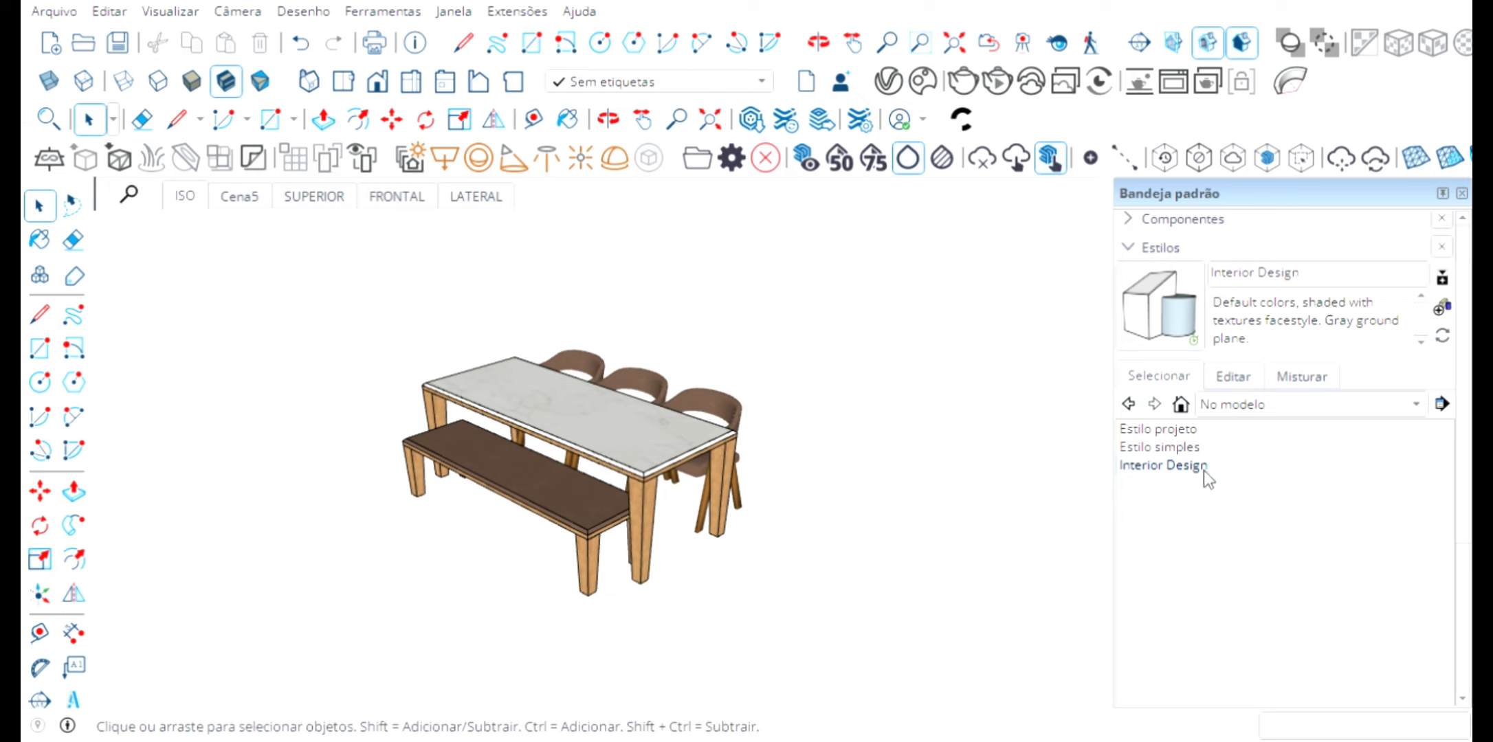
{"action": "left_click", "coordinate": [1178, 429]}
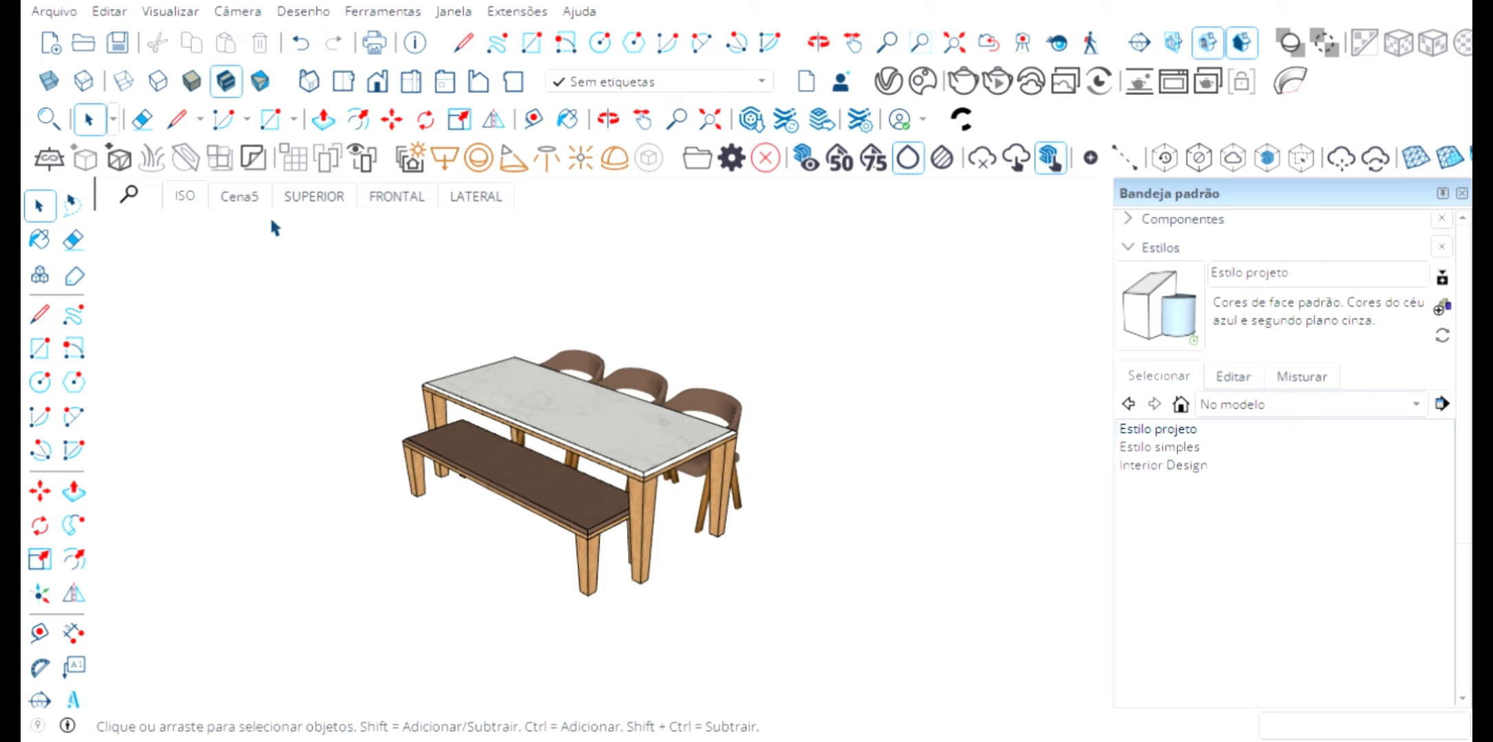
{"action": "left_click", "coordinate": [241, 198]}
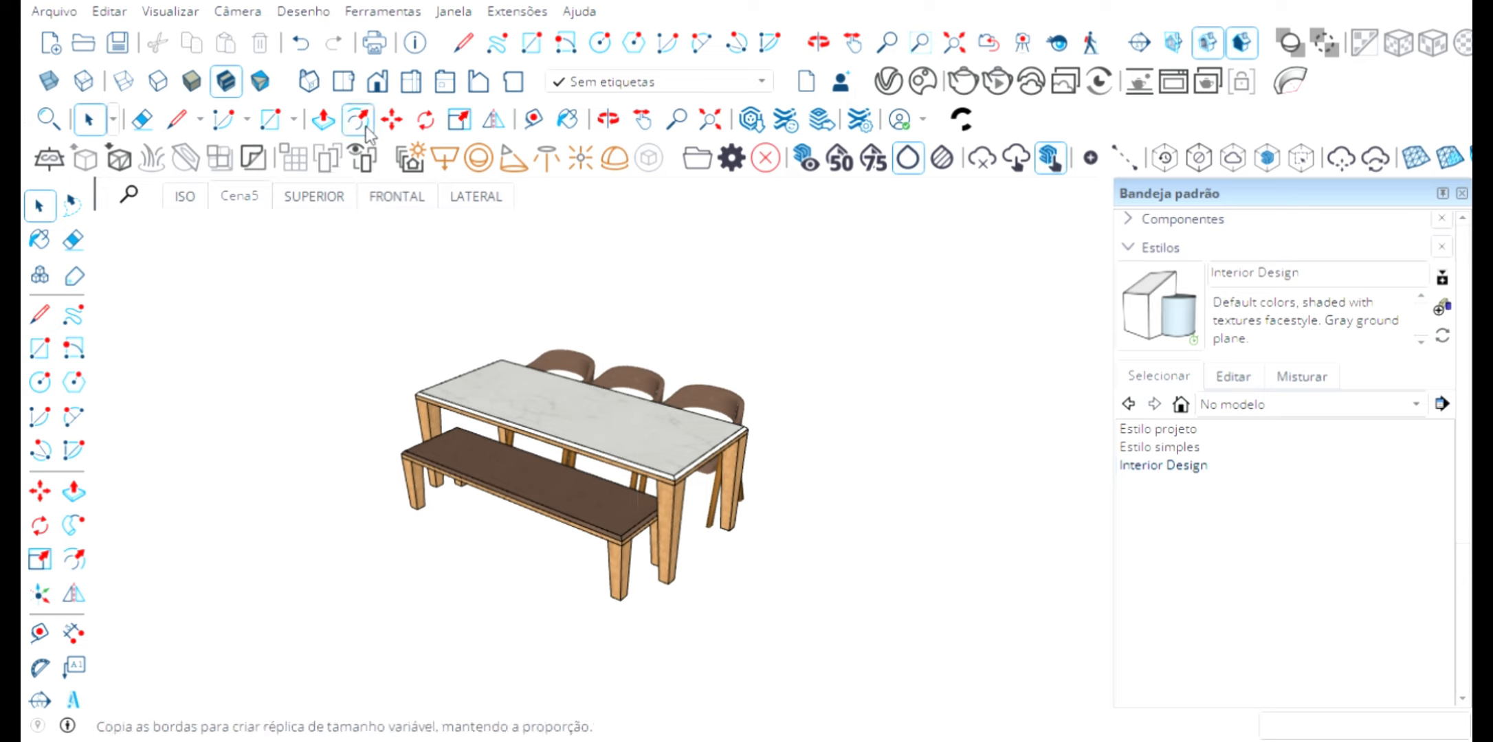
Show the dining set from the top and set the camera to parallel projection
{"action": "left_click", "coordinate": [342, 81]}
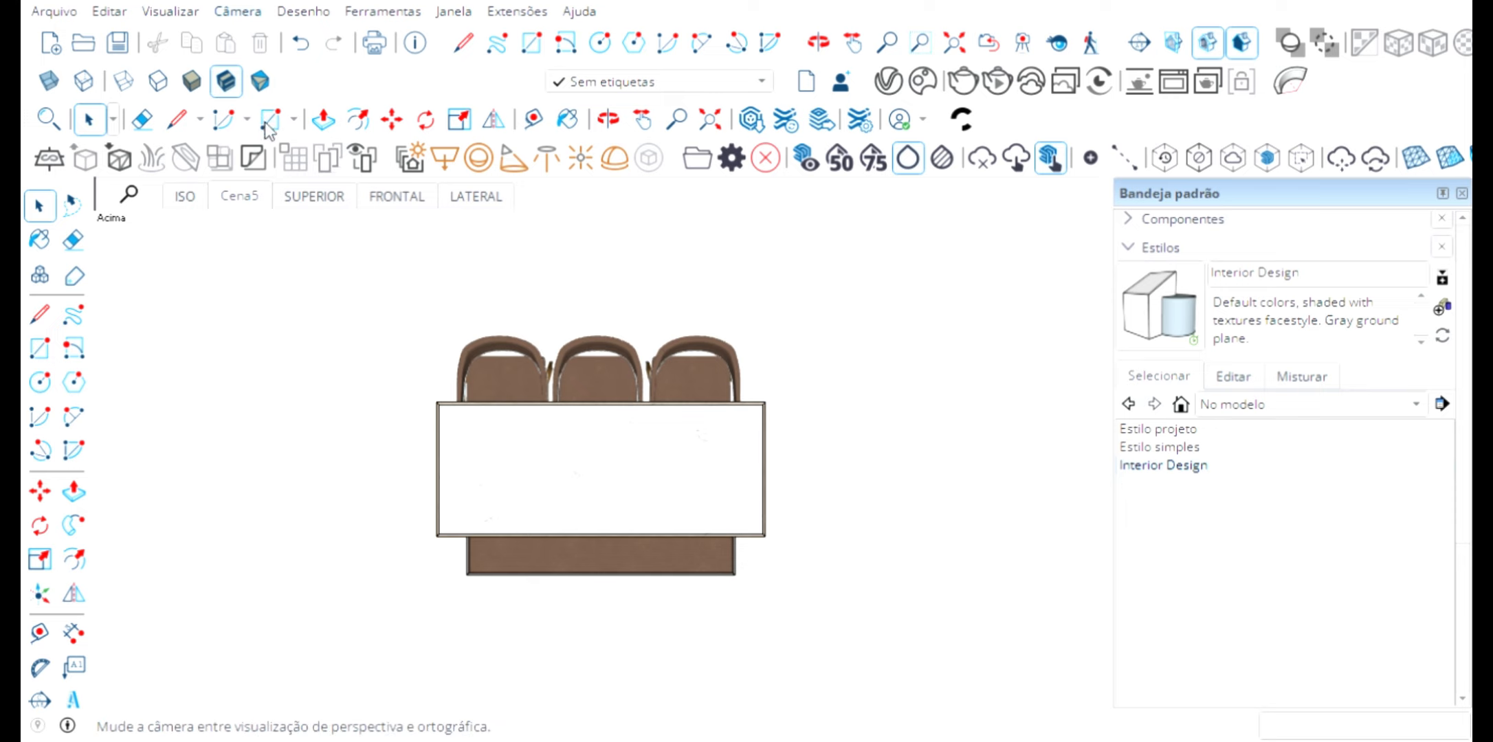
{"action": "left_click", "coordinate": [323, 164]}
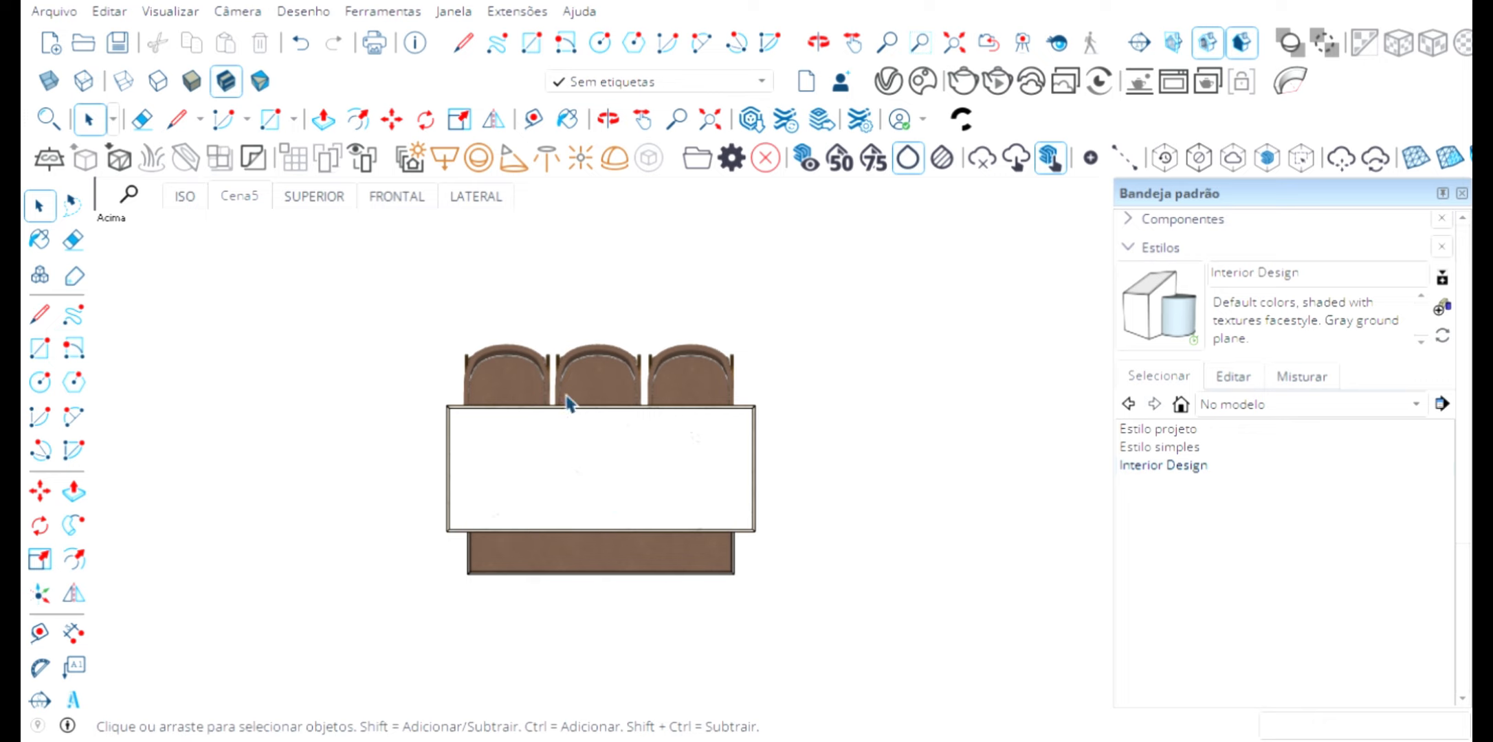
Examine the dining set in the front, right, left, back, bottom and isometric standard views, and again from the top and front
{"action": "left_click", "coordinate": [541, 275]}
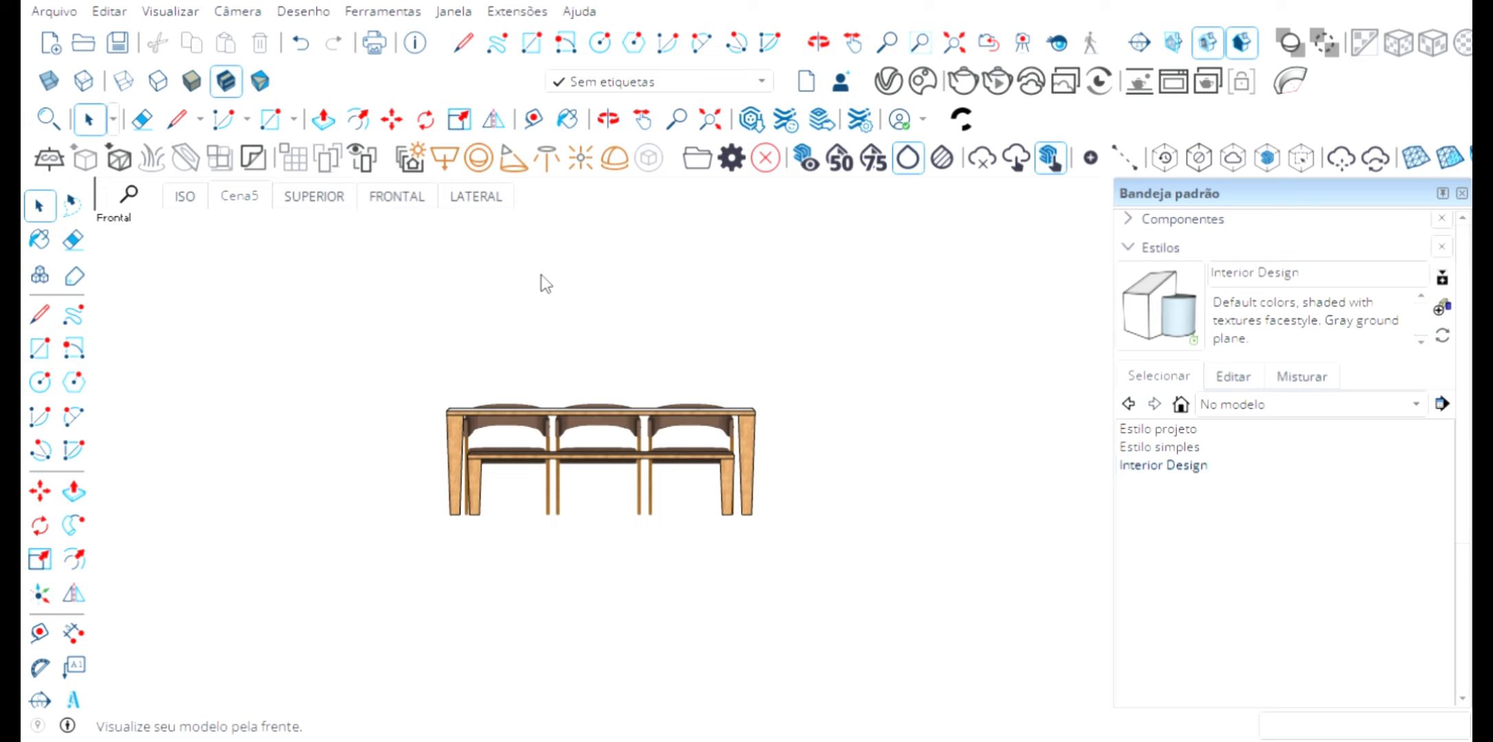
{"action": "left_click", "coordinate": [580, 275]}
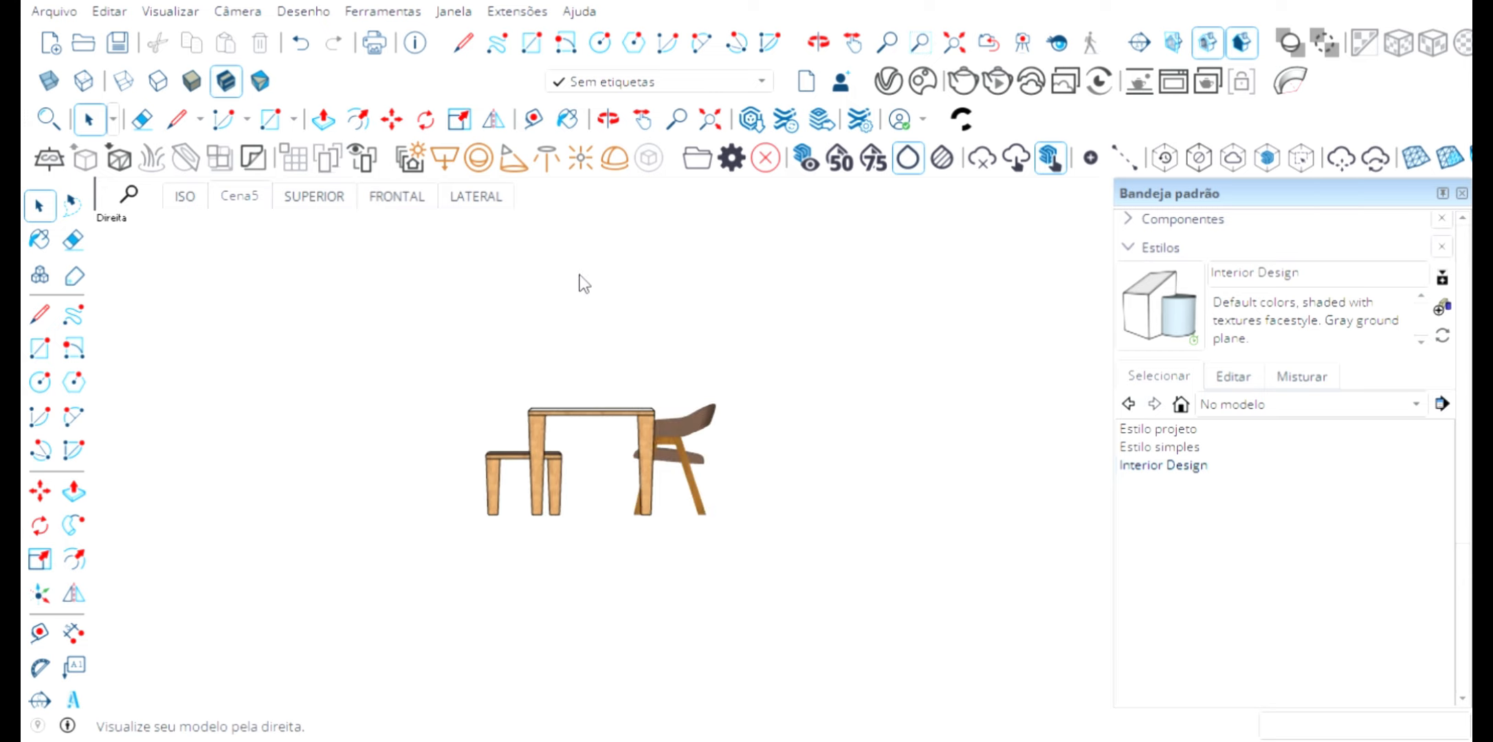
{"action": "left_click", "coordinate": [605, 271]}
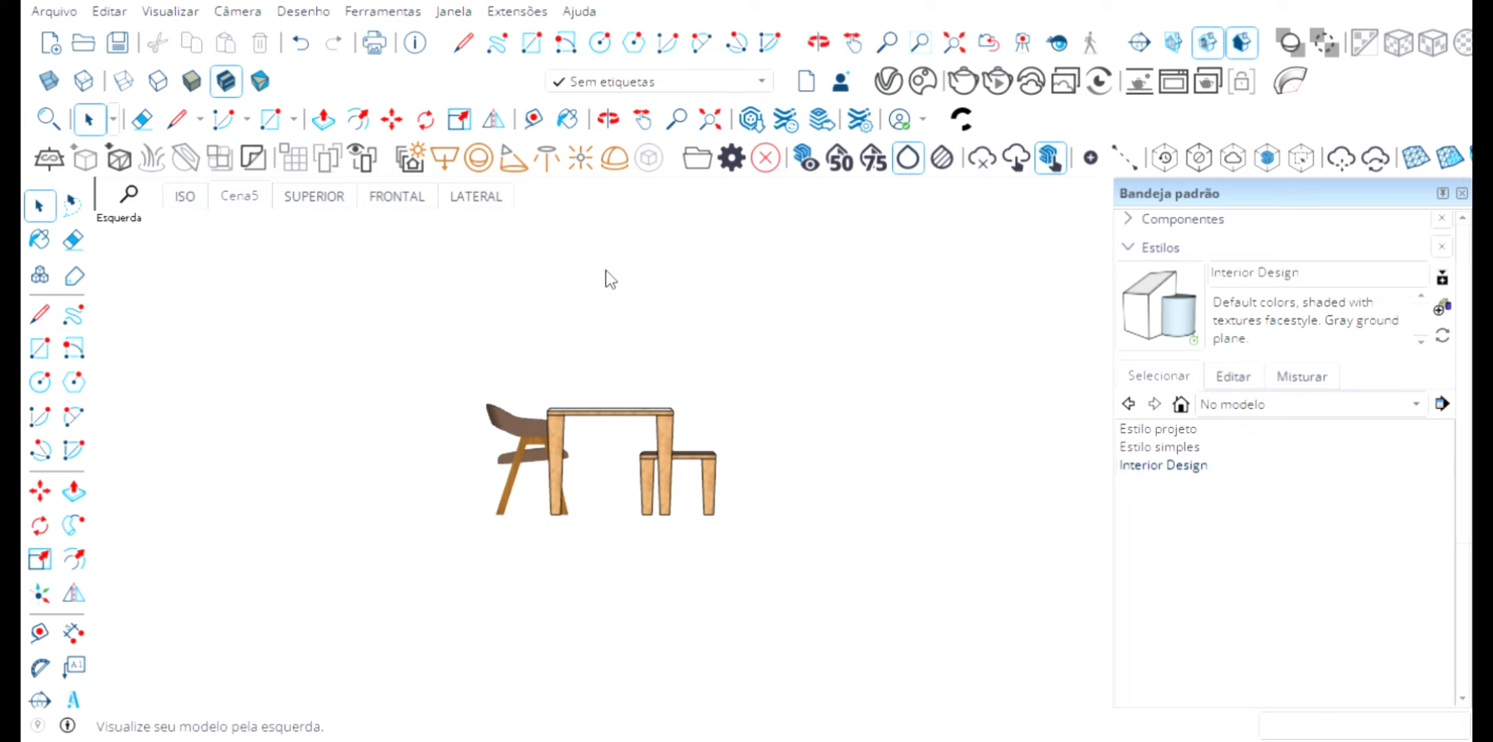
{"action": "left_click", "coordinate": [638, 270]}
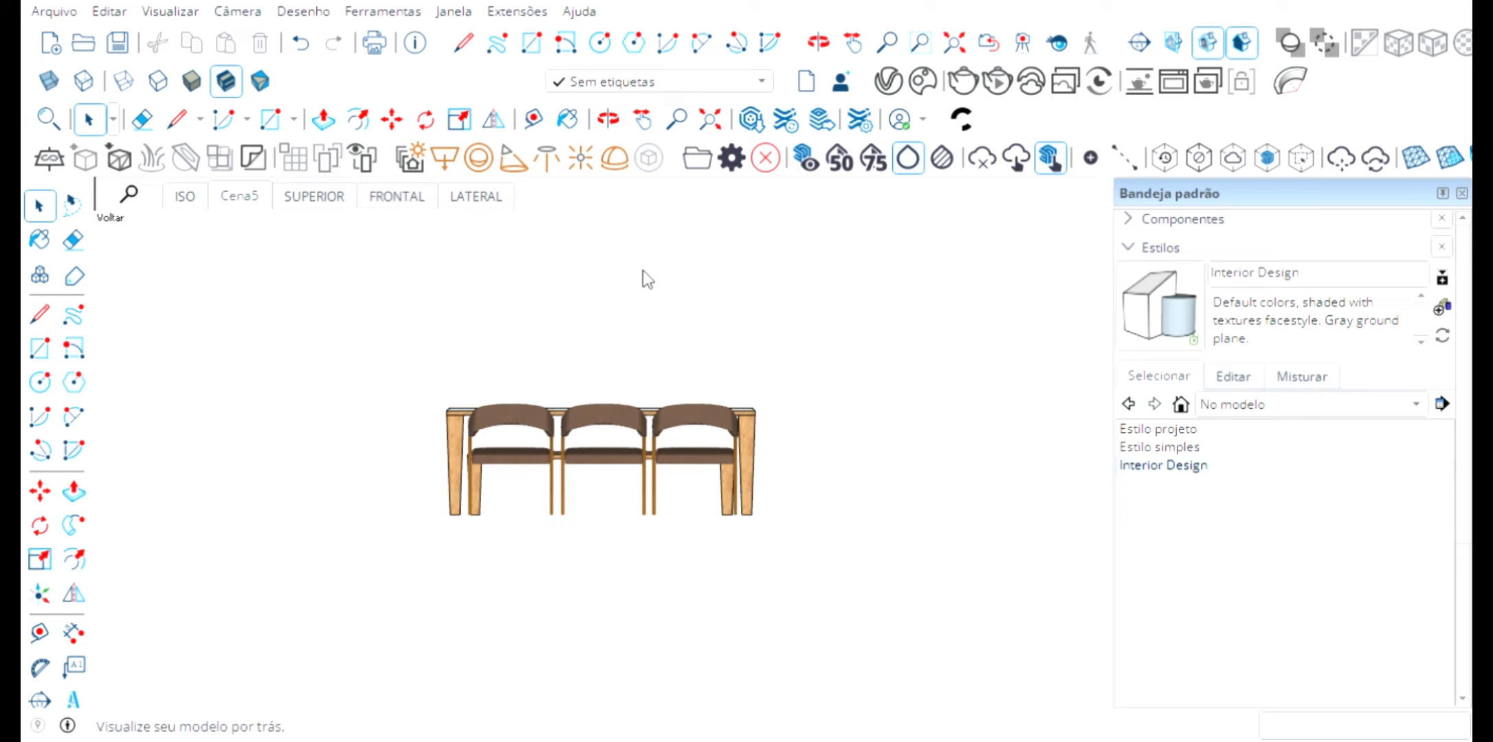
{"action": "left_click", "coordinate": [682, 272]}
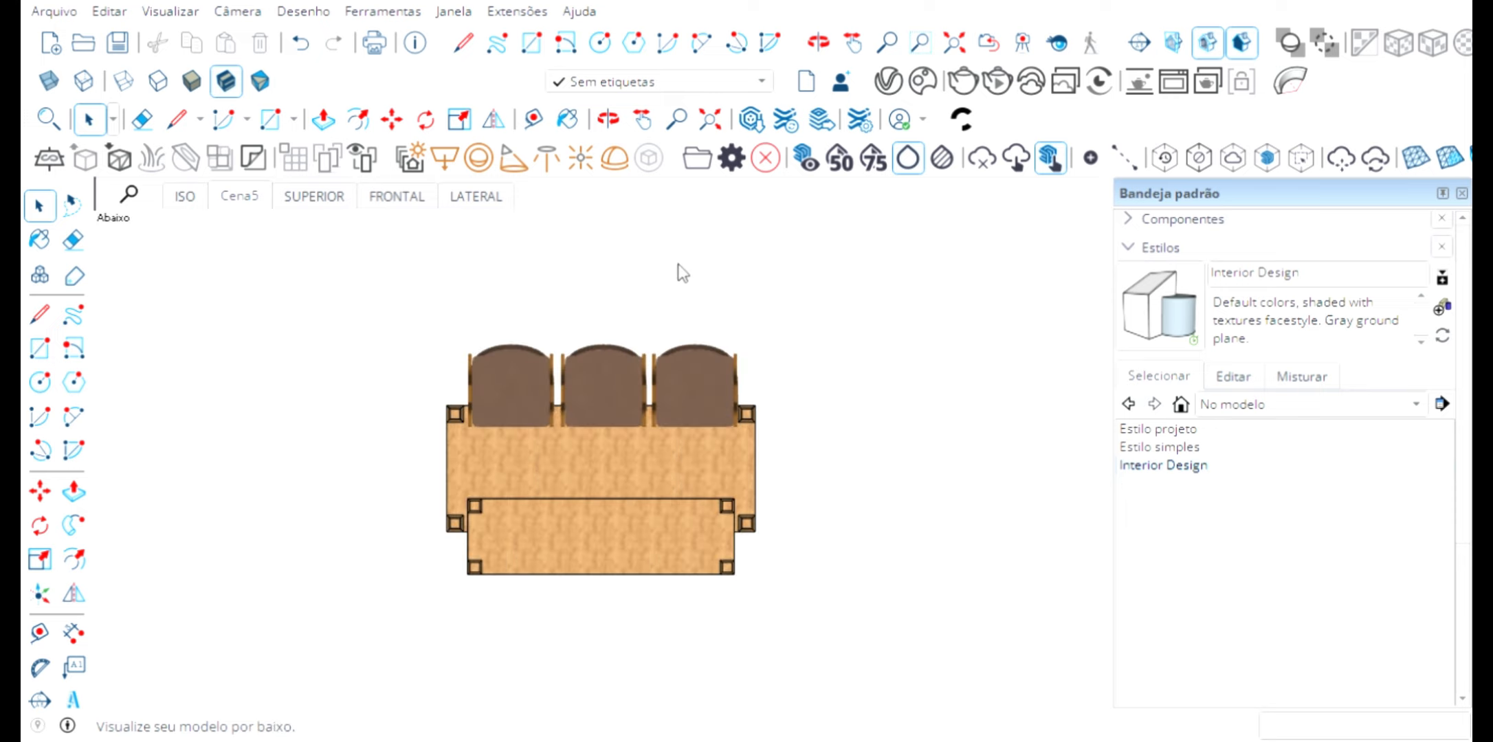
{"action": "left_click", "coordinate": [488, 272]}
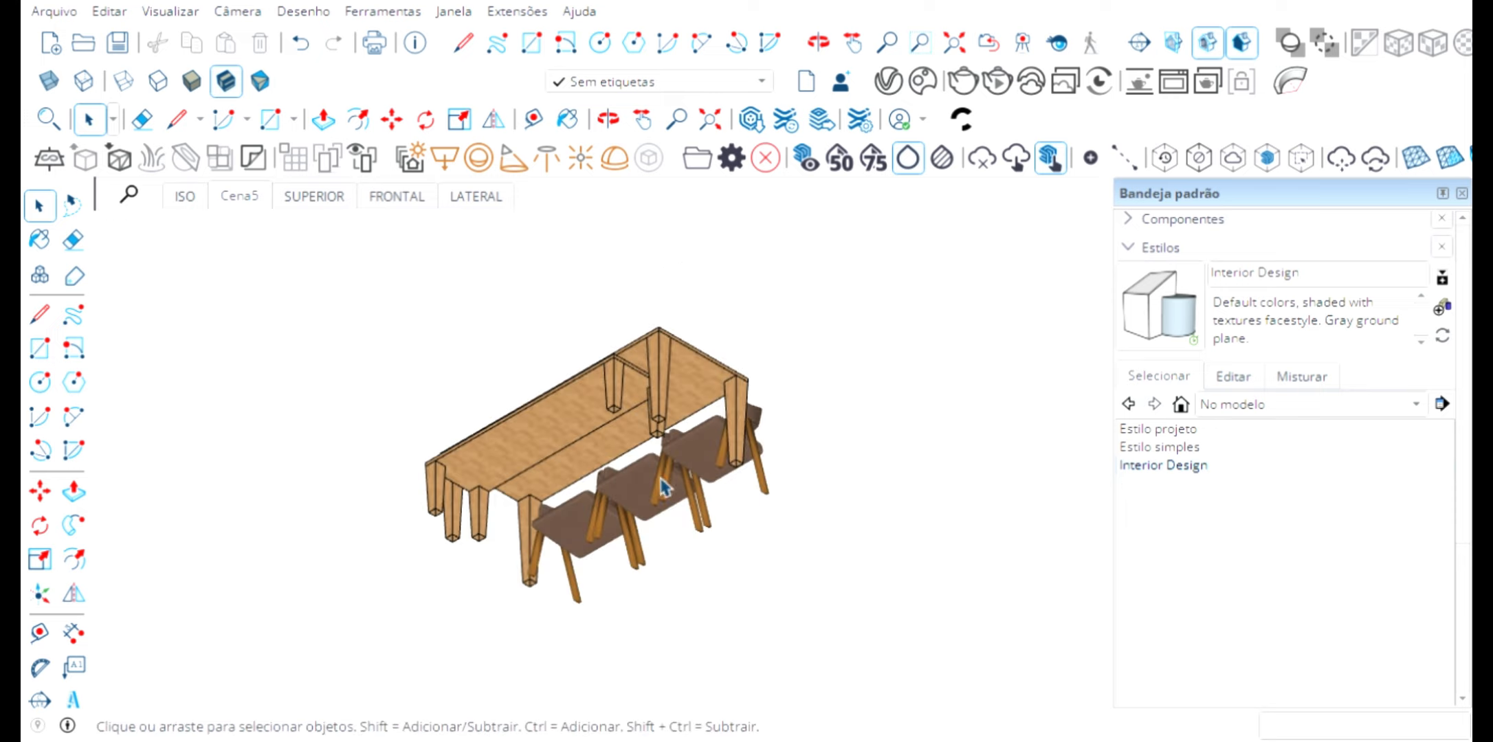
{"action": "middle_click_drag", "start_coordinate": [581, 434], "coordinate": [609, 515]}
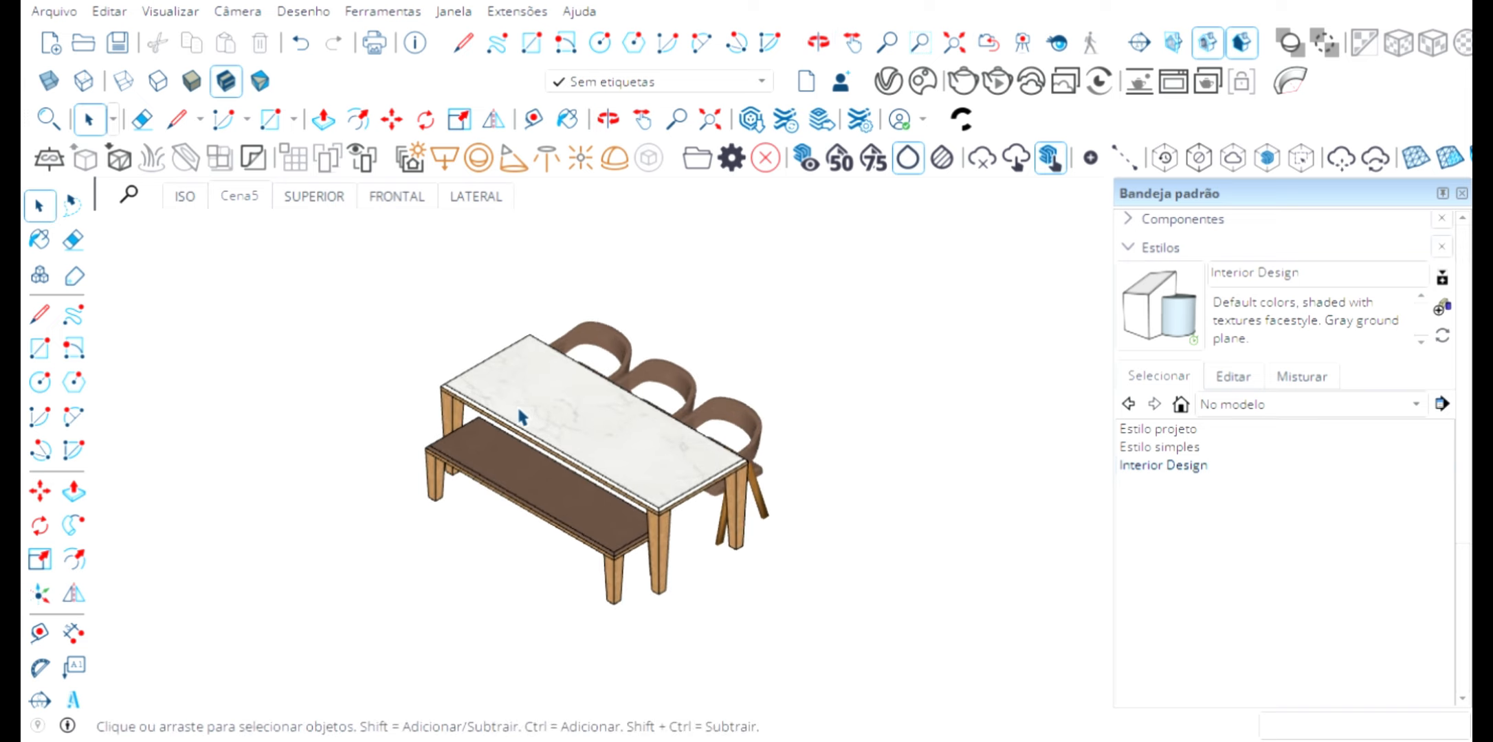
{"action": "left_click", "coordinate": [517, 275]}
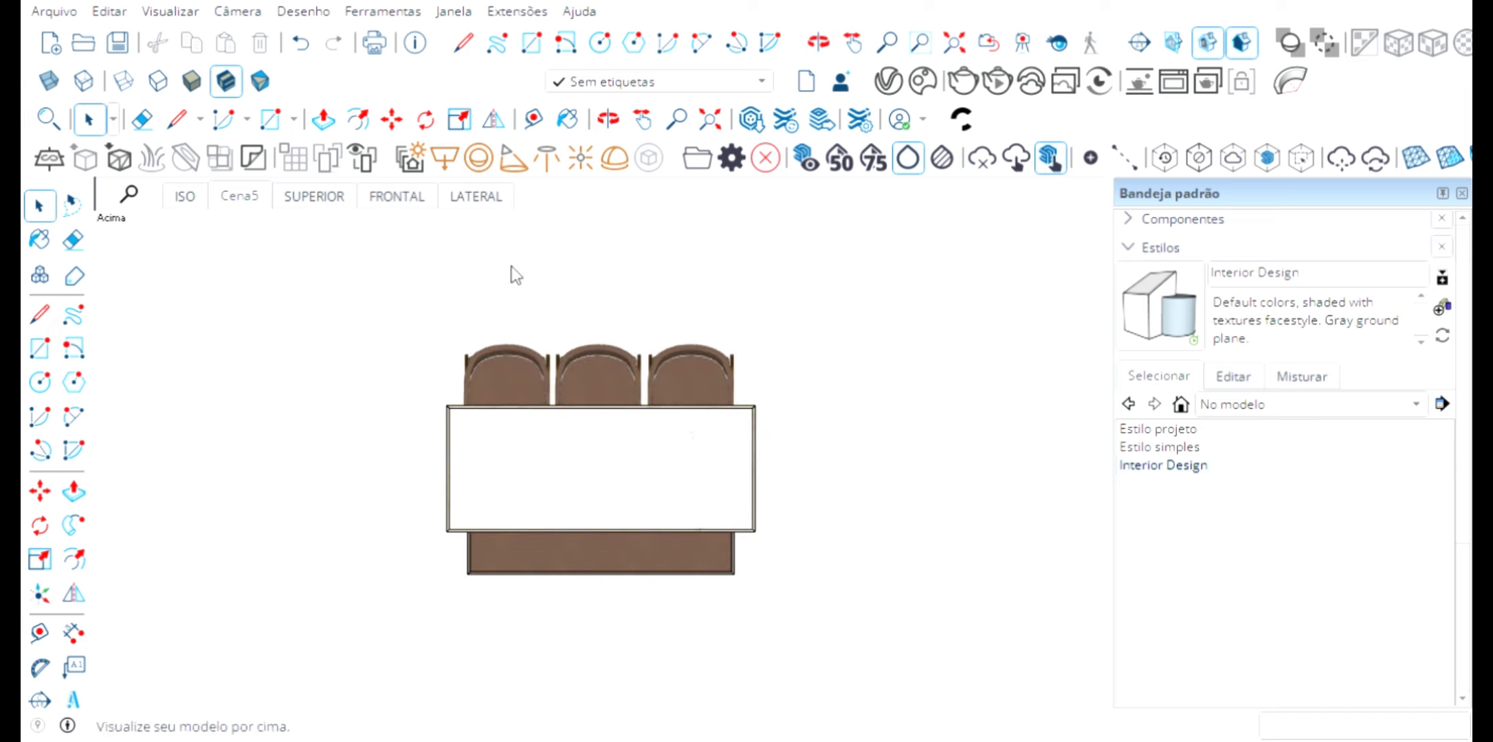
{"action": "left_click", "coordinate": [555, 273]}
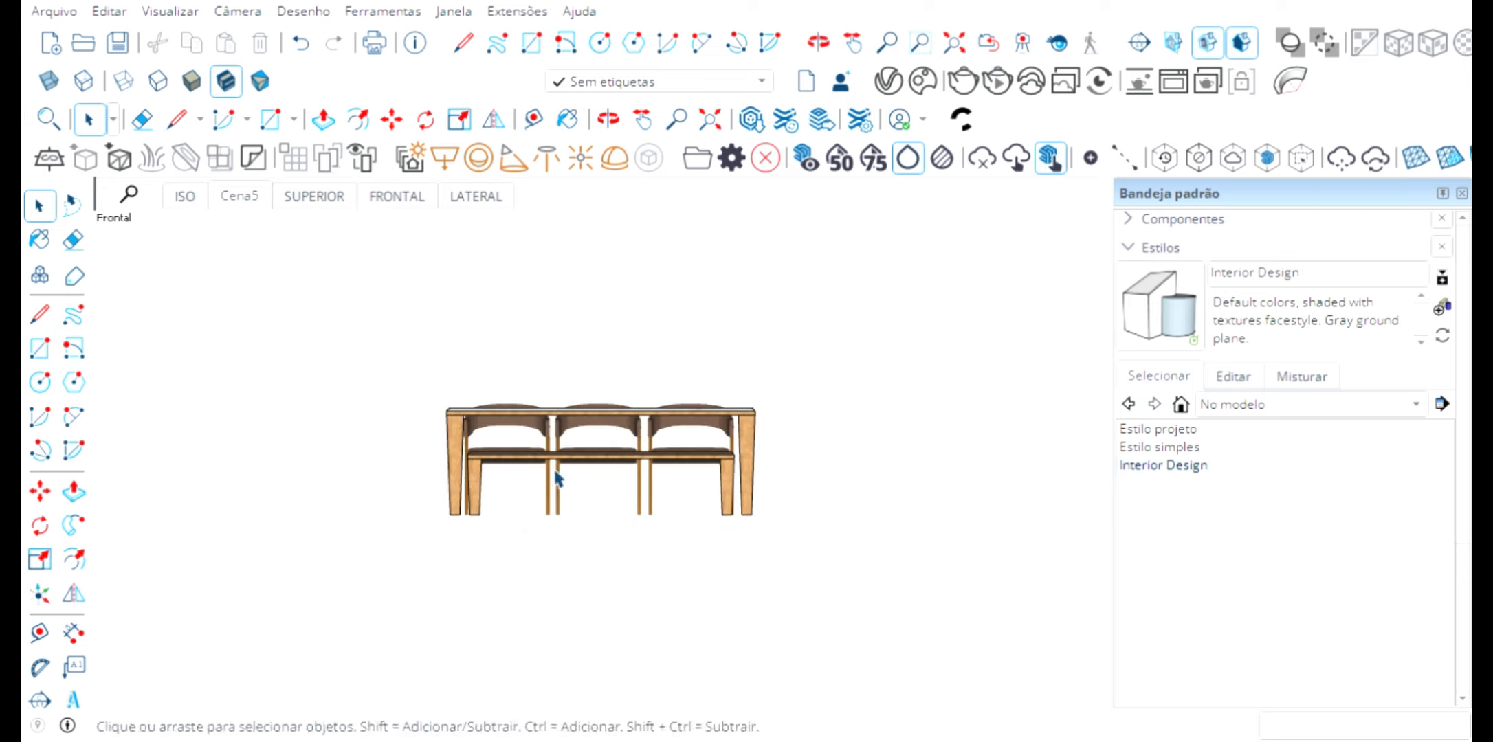